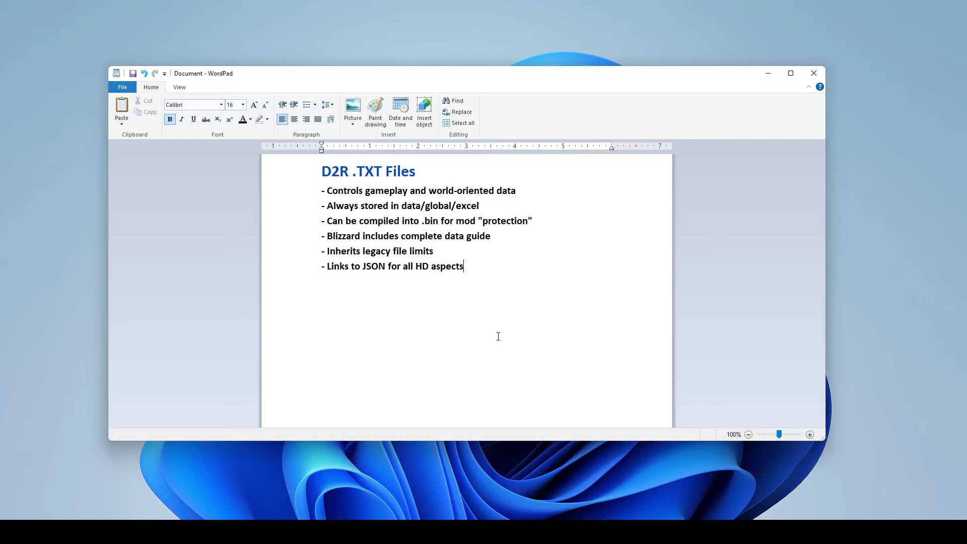
Highlight 'gameplay and world-oriented data' and the data/global/excel path in the WordPad notes
drag(519, 195, 364, 194)
click(522, 195)
drag(497, 204, 422, 211)
click(492, 202)
In Casc Viewer, open data > global > excel to list its files
key(alt+Tab)
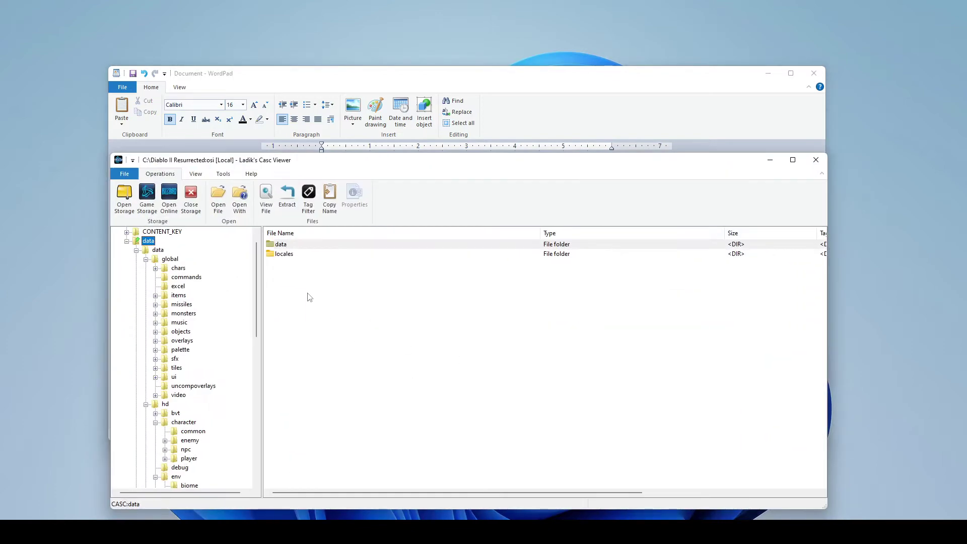
double_click(299, 244)
double_click(300, 244)
click(298, 263)
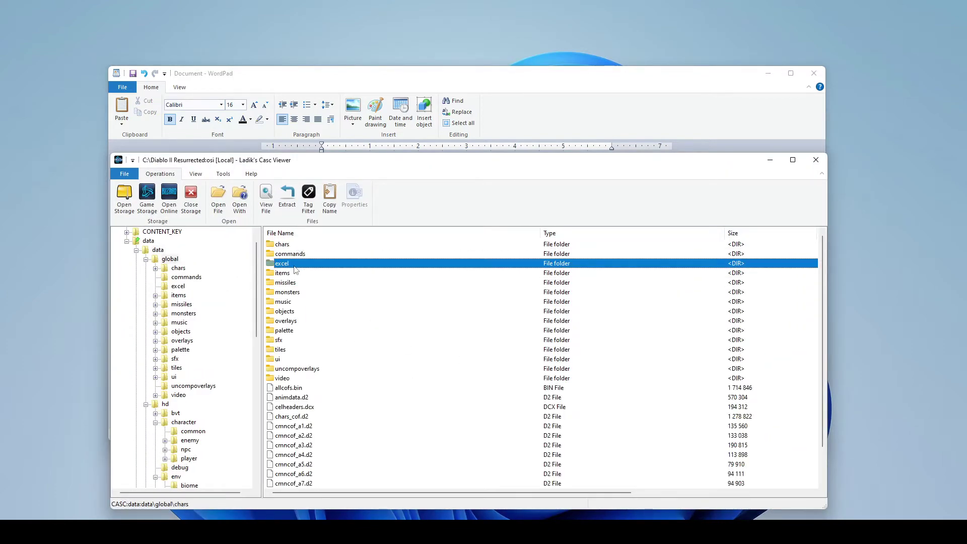
double_click(297, 263)
Move Casc Viewer right beside the notes and compare armtype.bin with armor.txt
drag(312, 167, 721, 135)
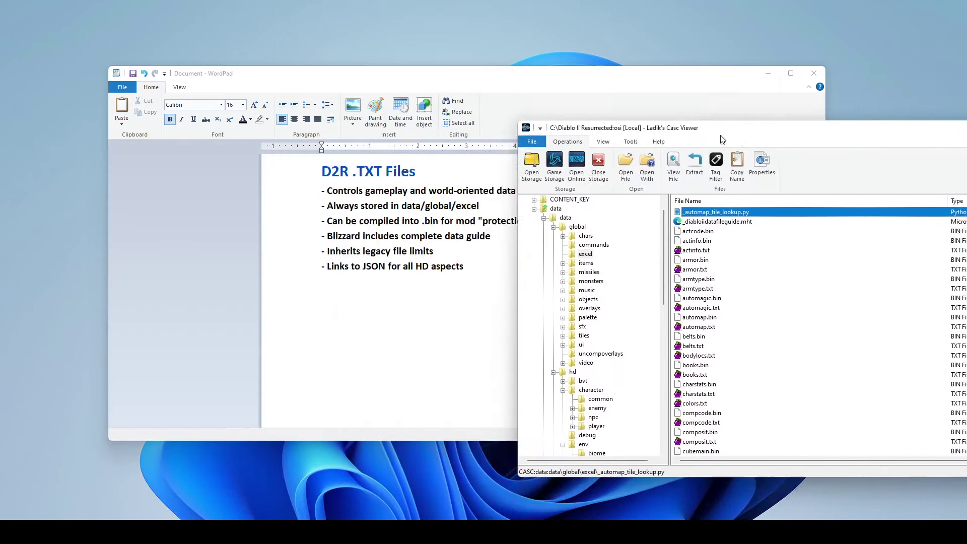
scroll(760, 344, down, 20)
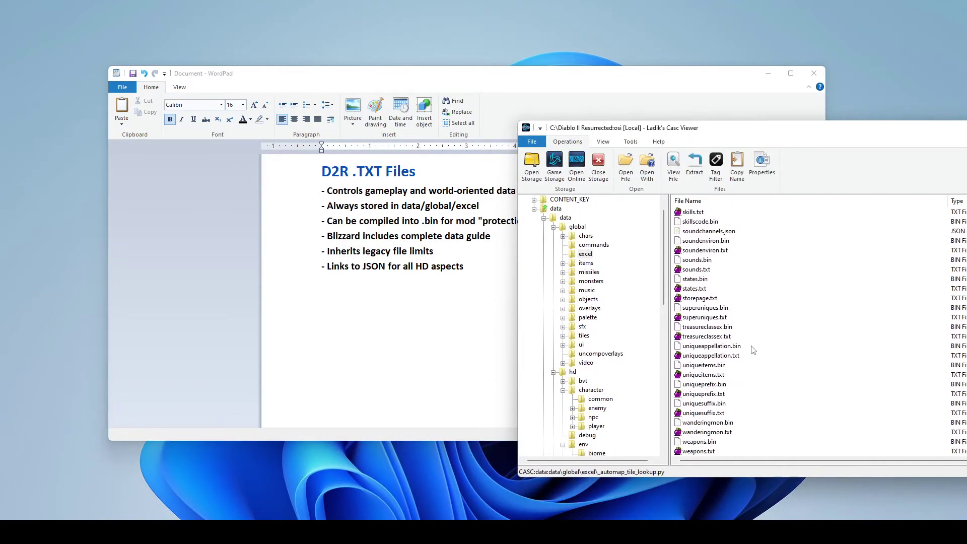
scroll(753, 349, up, 20)
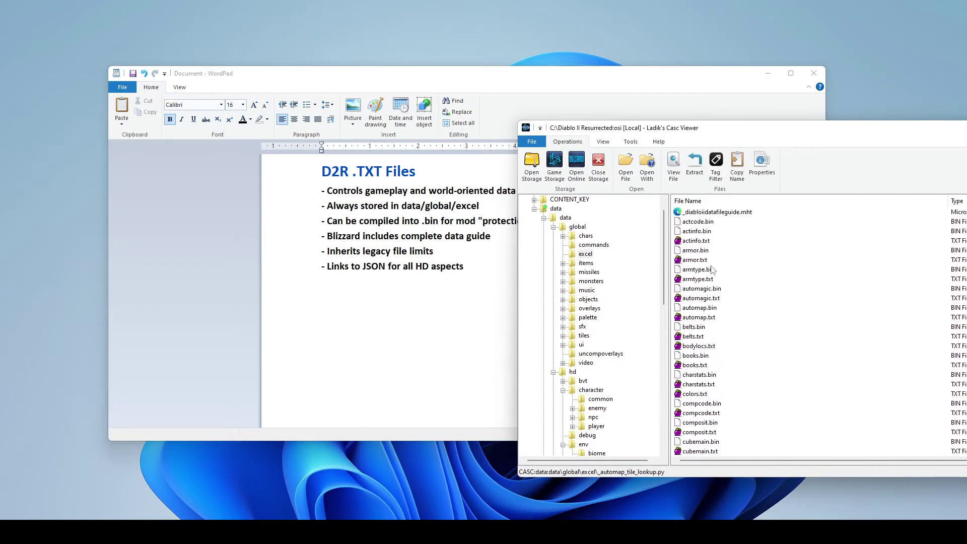
click(714, 270)
click(715, 260)
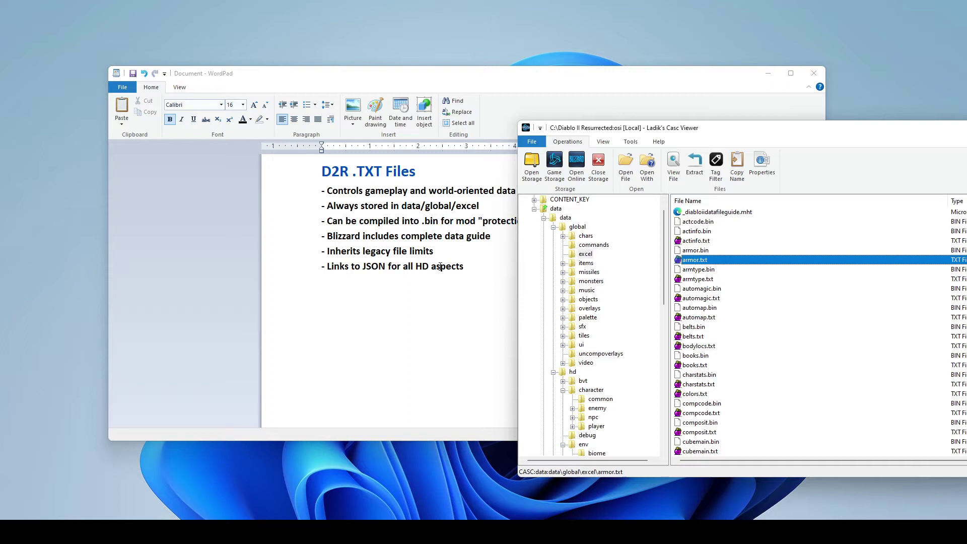
Highlight the note on compiling to .bin, then select armor.txt, belts.bin and automagic.bin
key(alt+Tab)
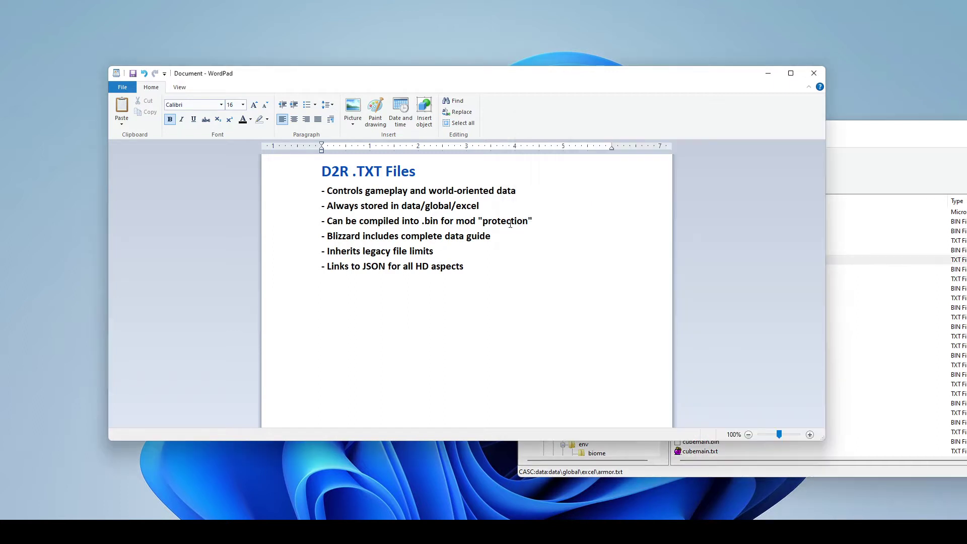
drag(535, 221, 341, 215)
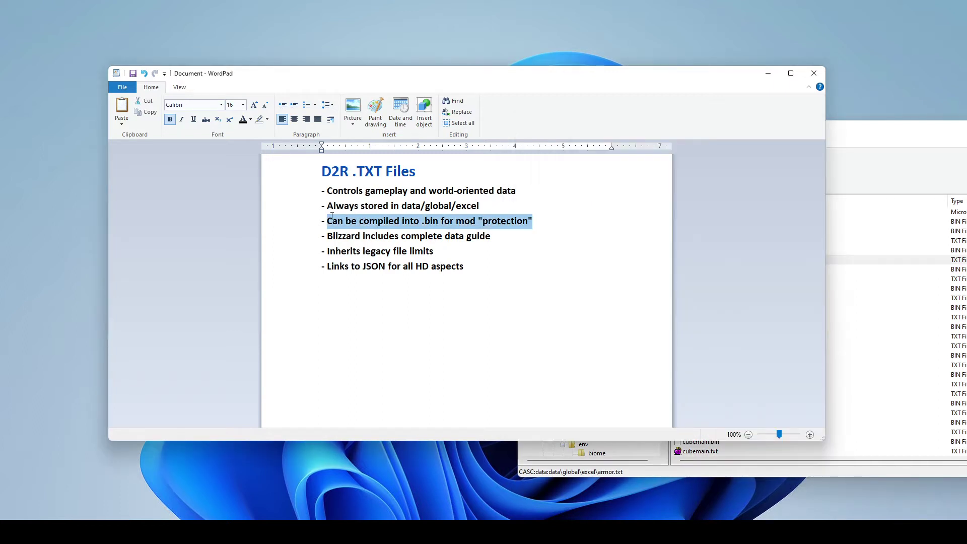
click(890, 271)
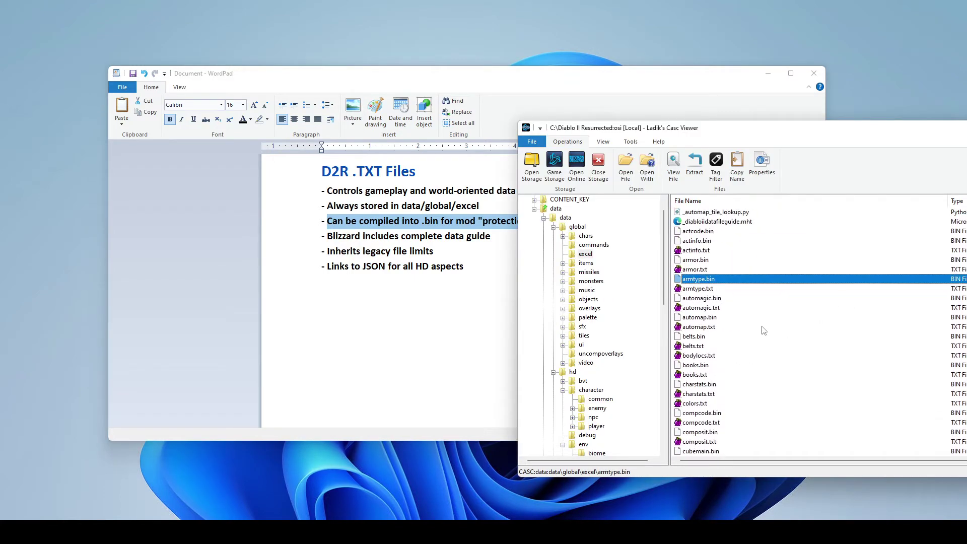
key(alt+Tab)
click(871, 271)
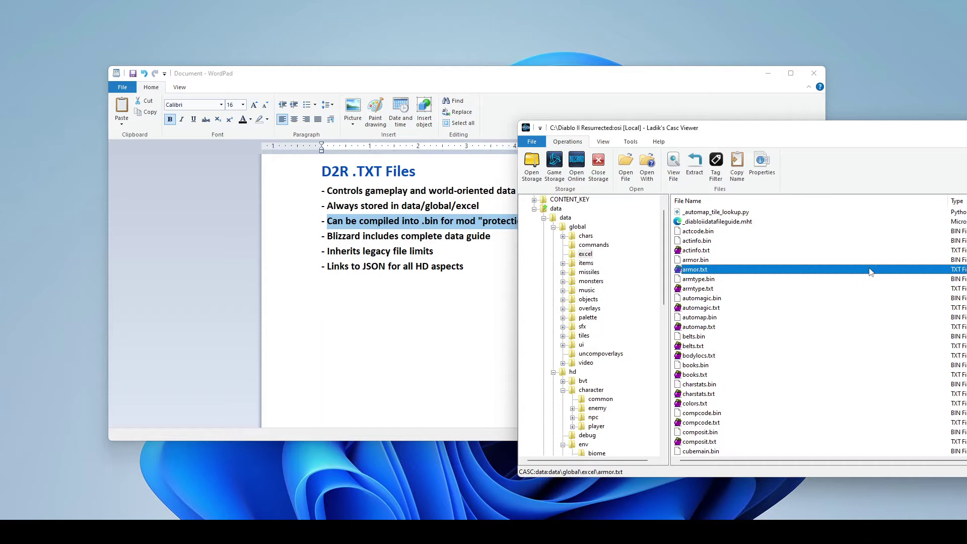
click(771, 337)
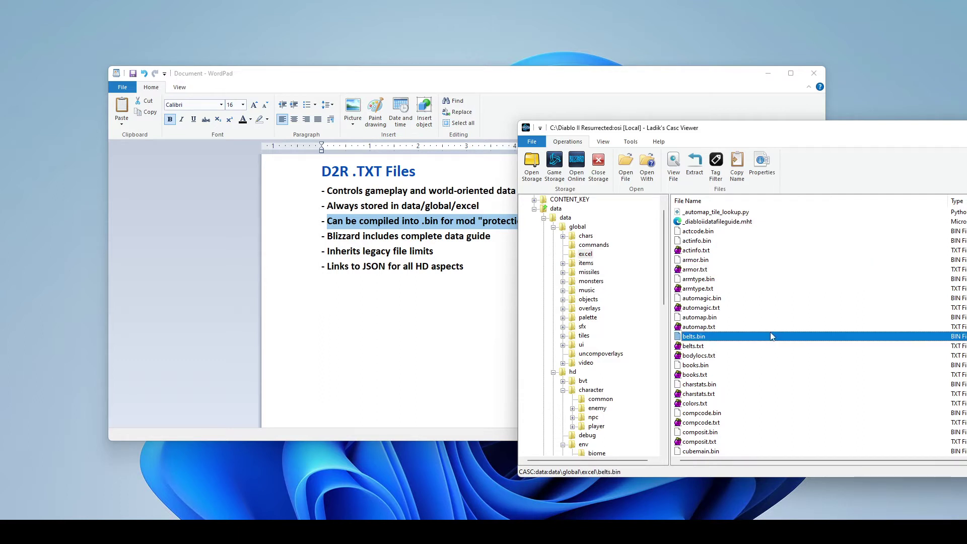
click(745, 299)
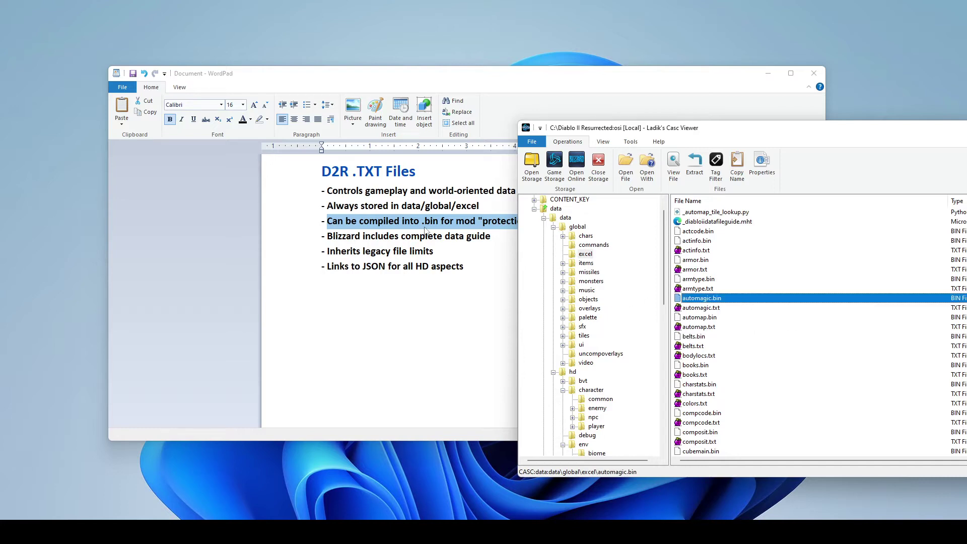
scroll(808, 425, down, 20)
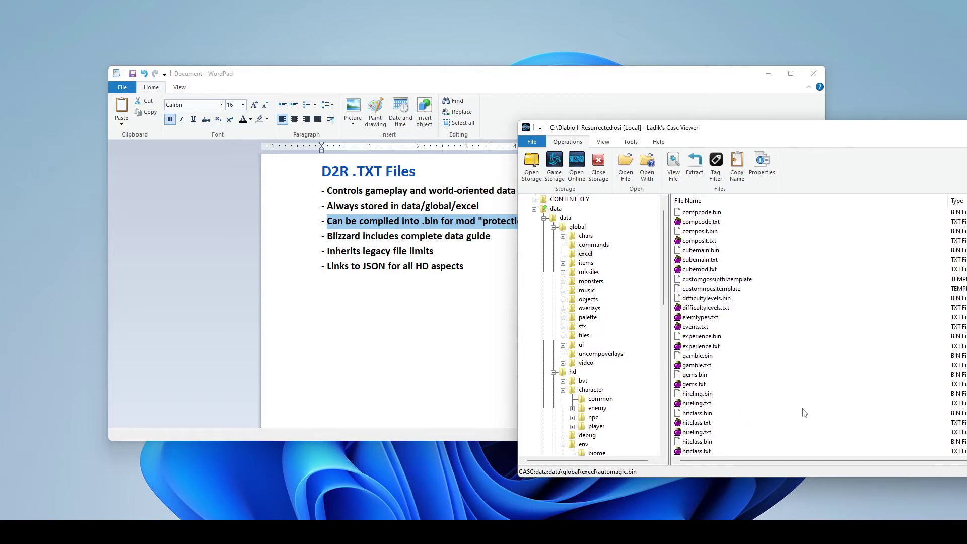
scroll(758, 362, up, 20)
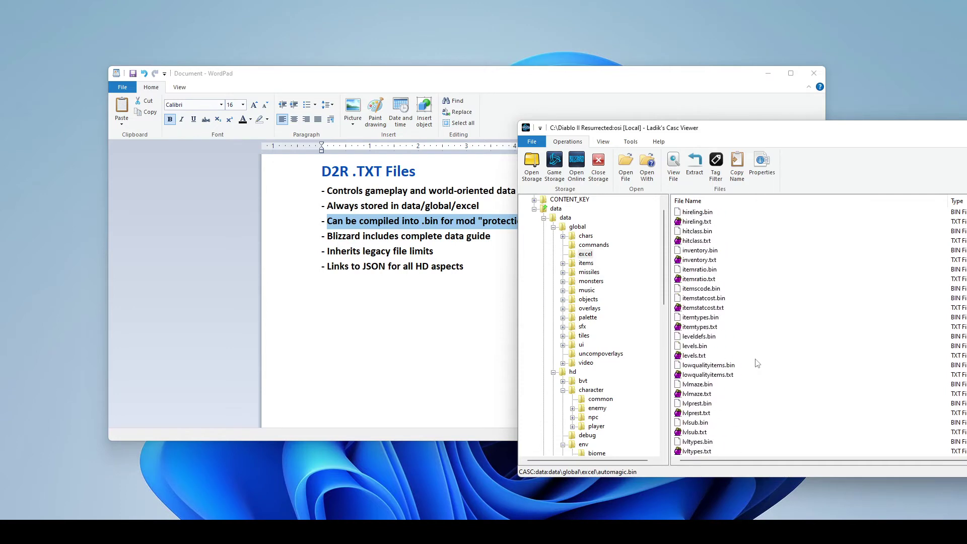
Highlight the note on Blizzard's data guide and select _diabloiidatafileguide.mht in Casc Viewer
key(alt+Tab)
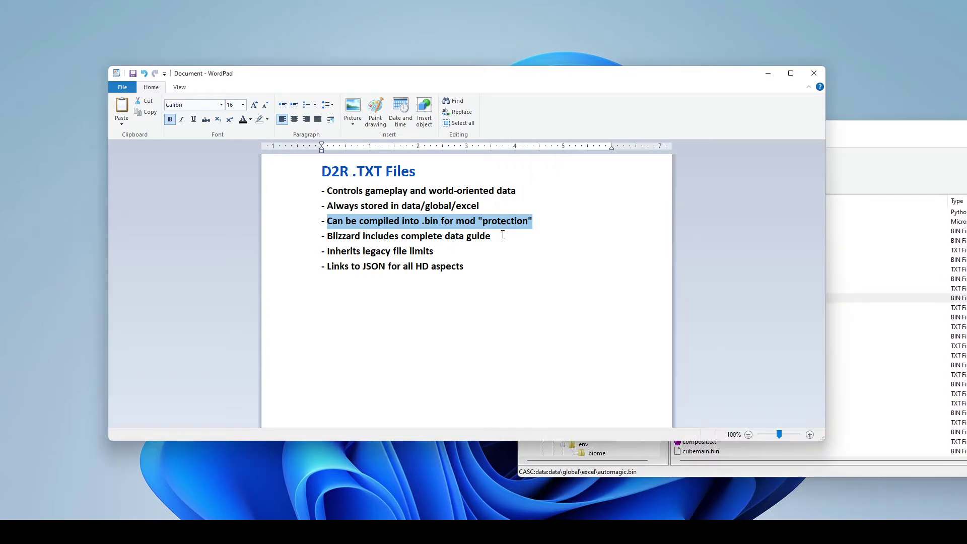
drag(502, 234, 335, 237)
click(511, 253)
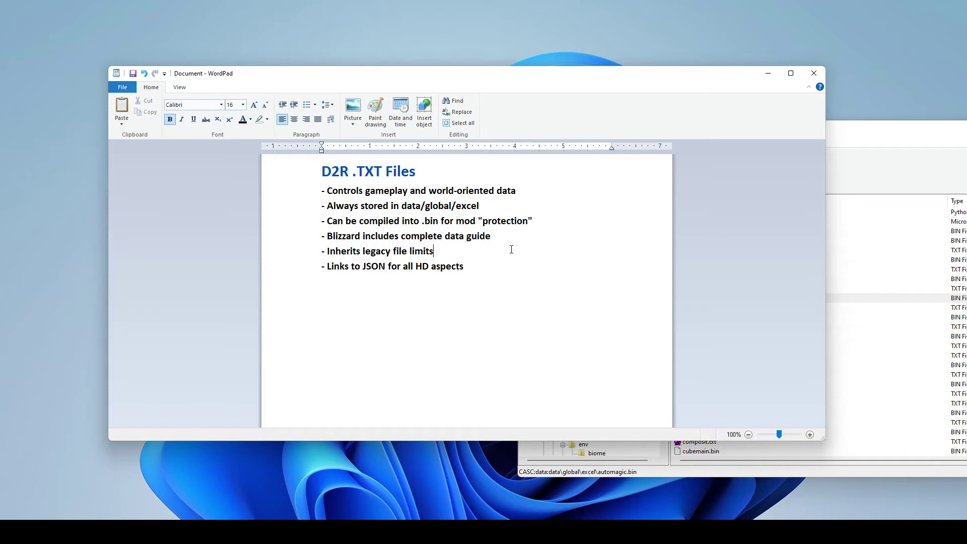
click(847, 336)
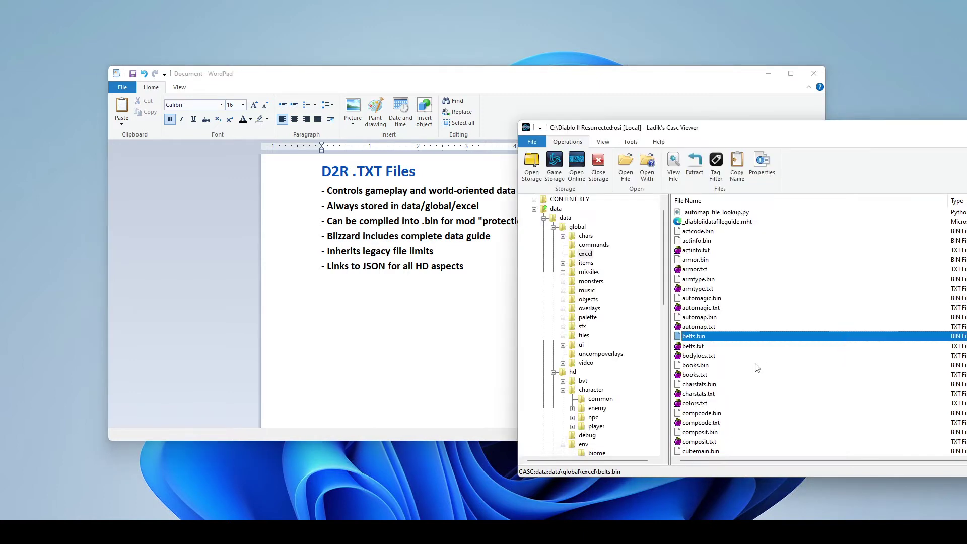
click(695, 223)
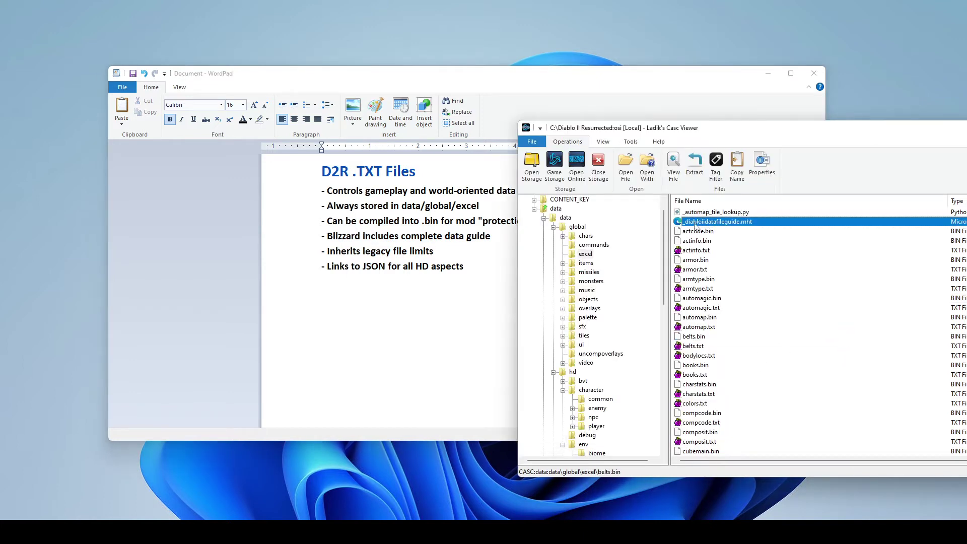
Open _diabloiidatafileguide.mht in Edge and browse its table of contents
double_click(740, 223)
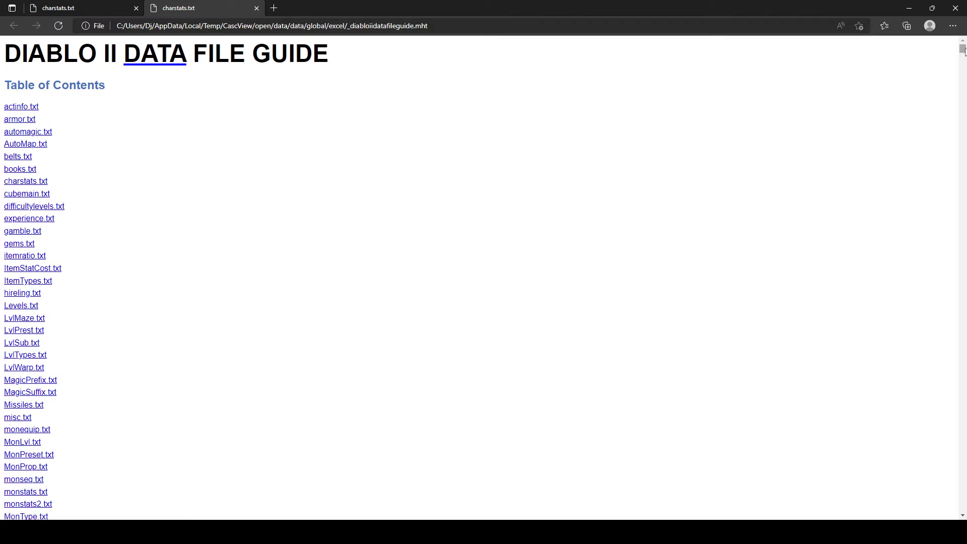
scroll(30, 241, down, 5)
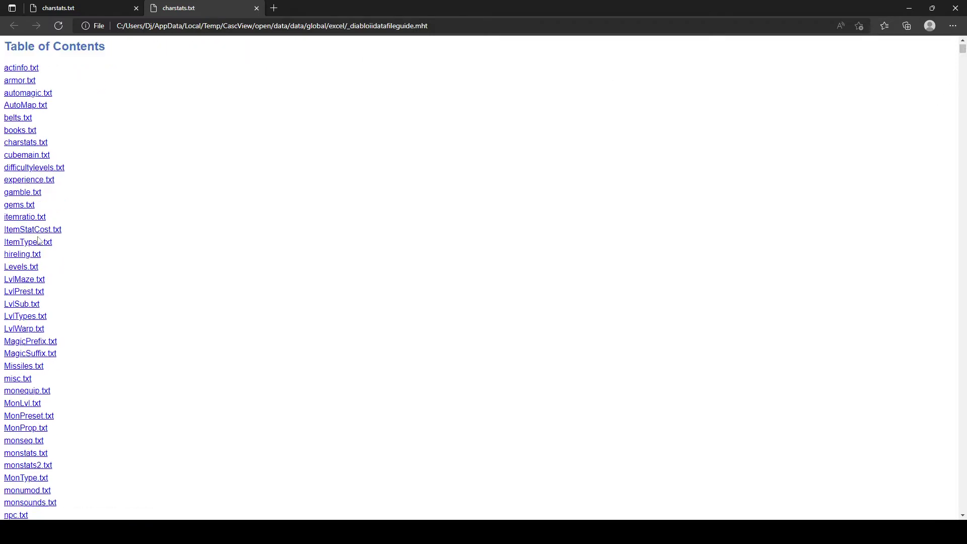
scroll(30, 241, down, 2)
scroll(28, 201, up, 8)
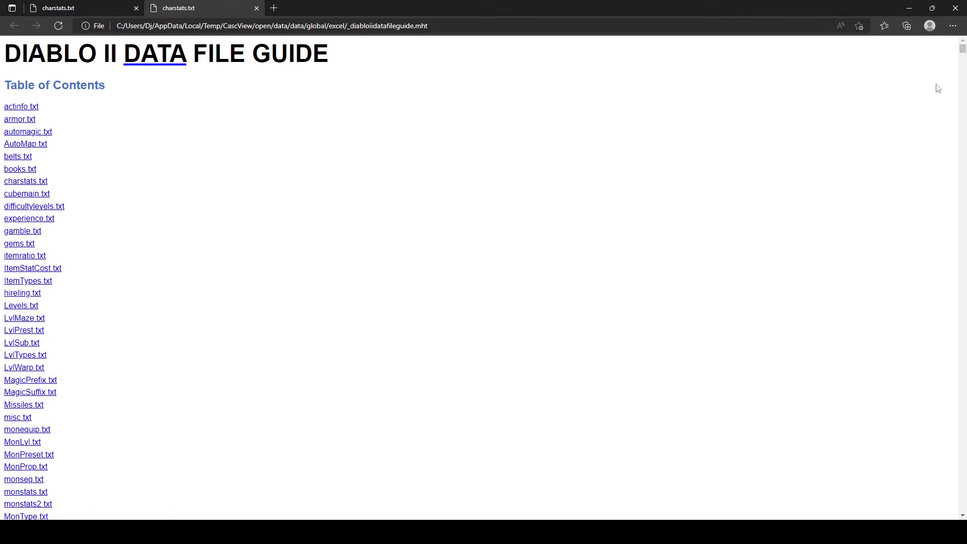
drag(961, 52, 962, 59)
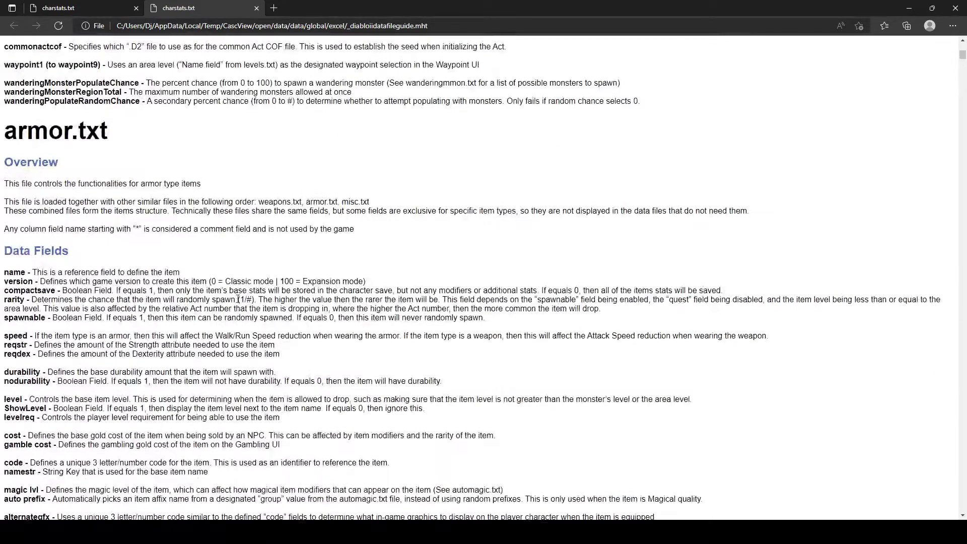
scroll(232, 312, up, 10)
scroll(227, 322, down, 3)
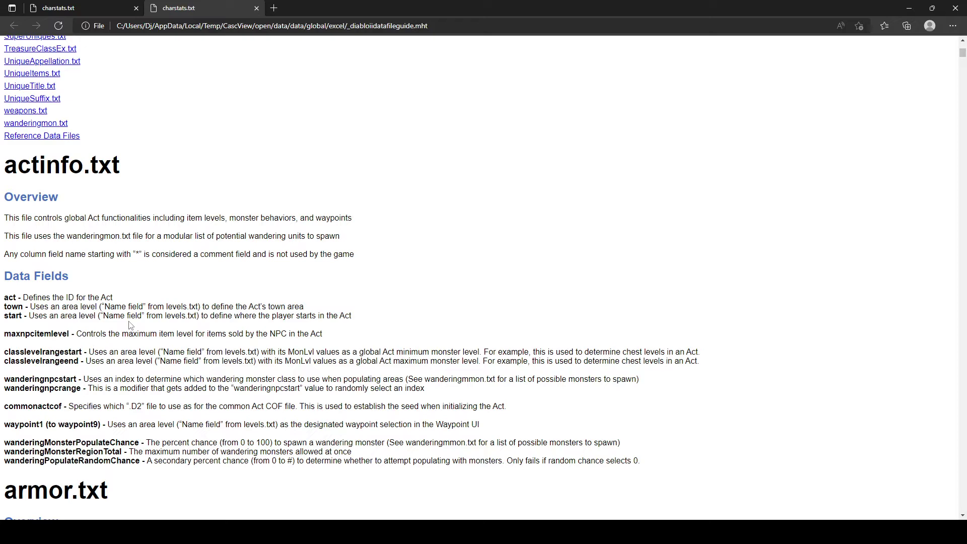
Highlight the actinfo.txt heading and its town and start field names
drag(130, 173, 3, 167)
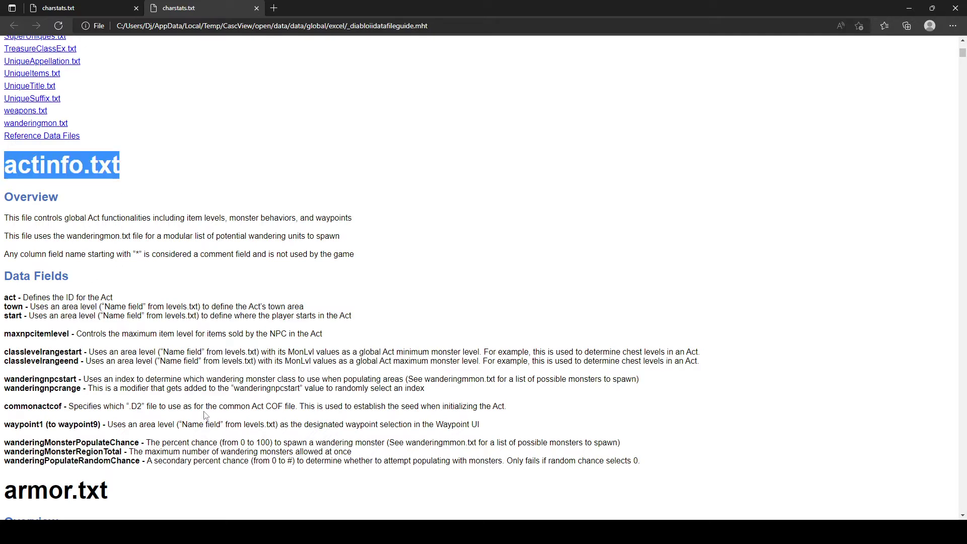
click(117, 250)
scroll(20, 233, down, 2)
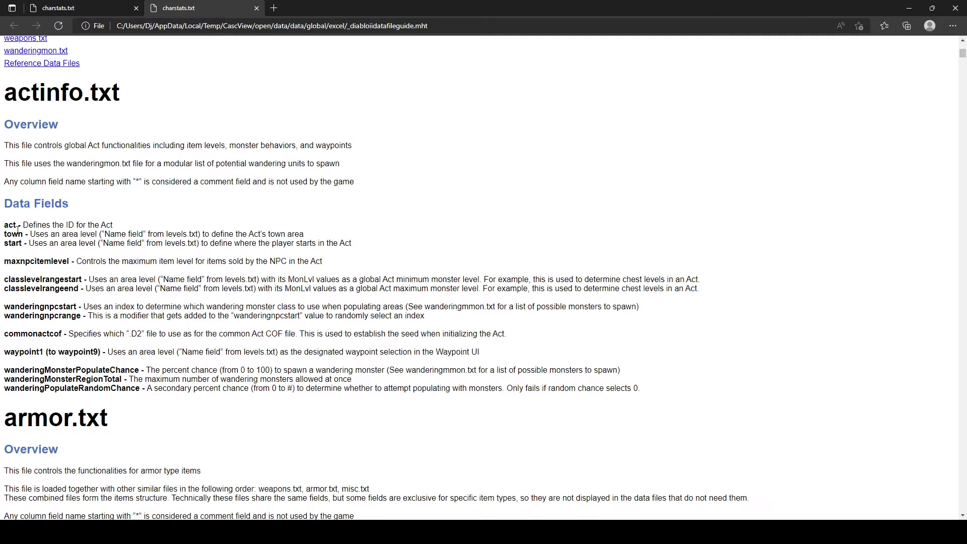
drag(22, 233, 2, 249)
click(99, 242)
Open actinfo.txt from the excel folder with AFJ Sheet - Tabbed Text Editor
key(alt+Tab)
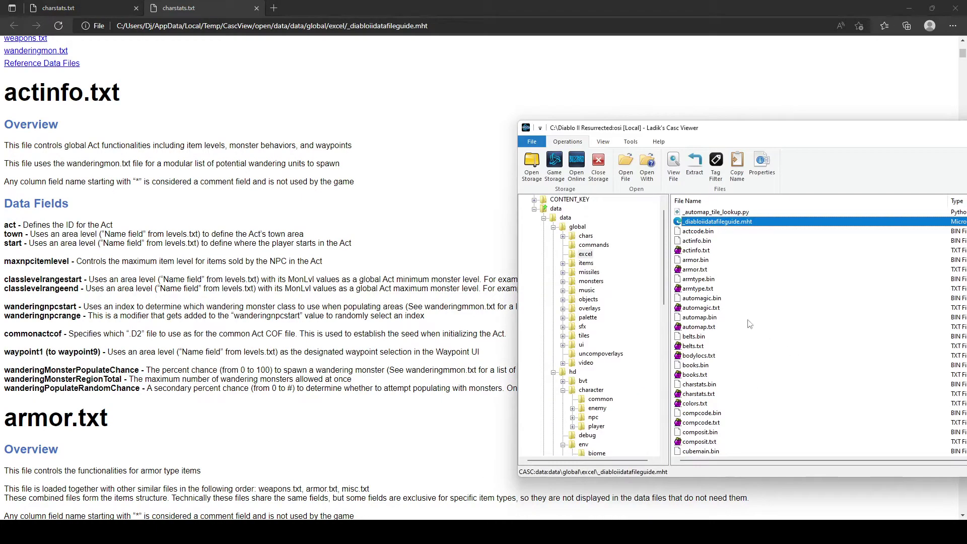
click(90, 117)
double_click(61, 92)
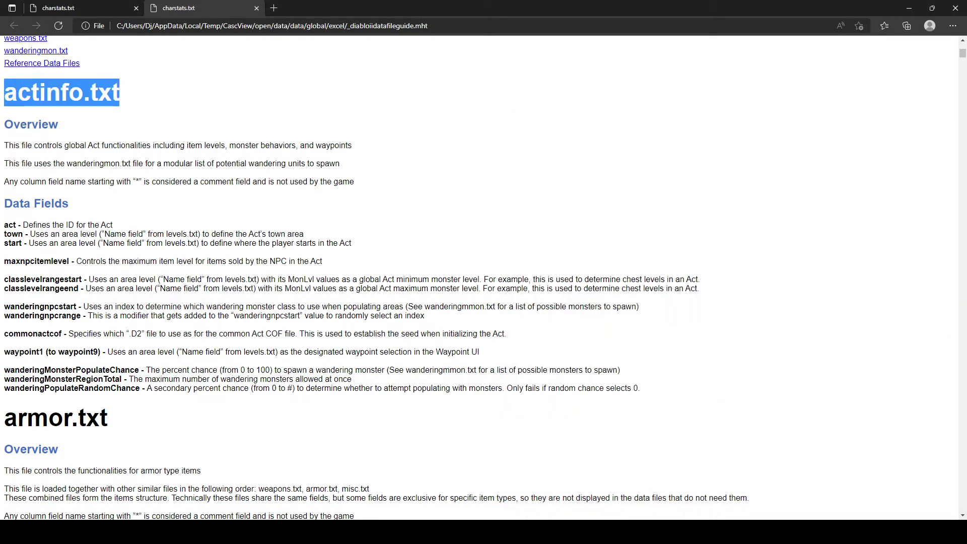
key(alt+Tab)
double_click(694, 252)
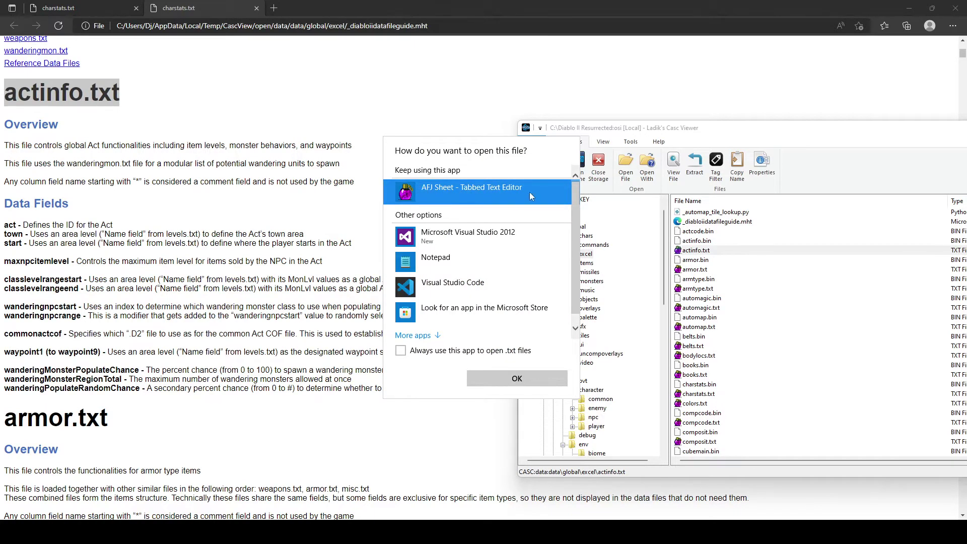
click(491, 378)
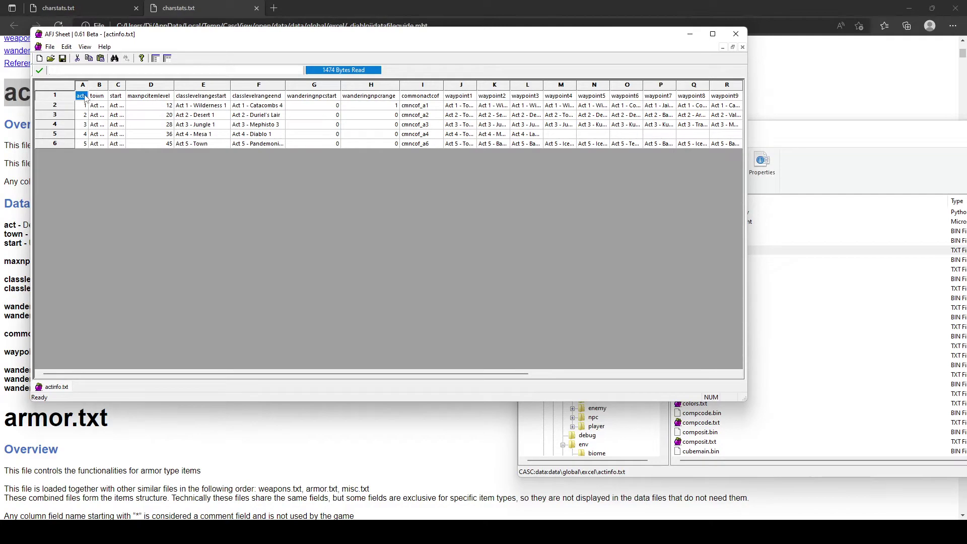
click(99, 85)
drag(178, 41, 347, 85)
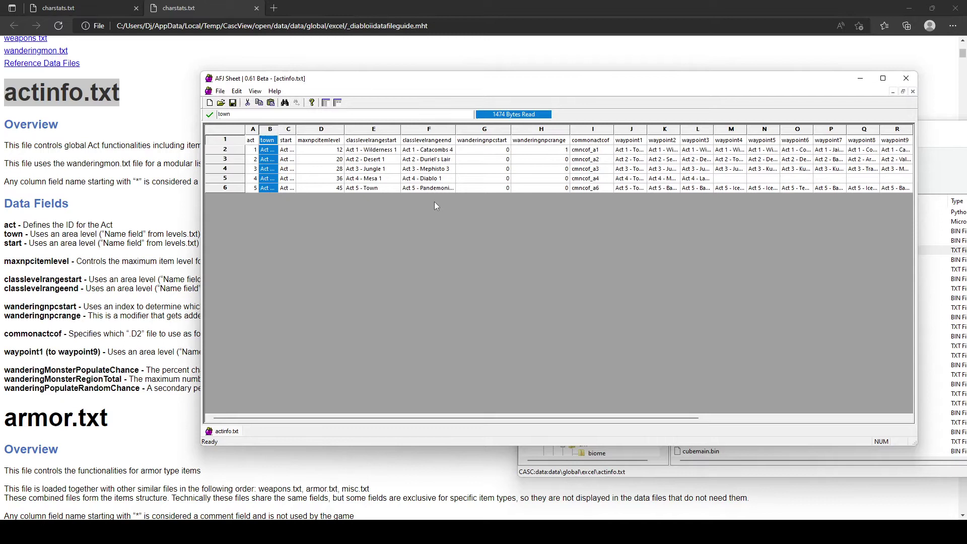
click(313, 140)
click(370, 141)
click(426, 141)
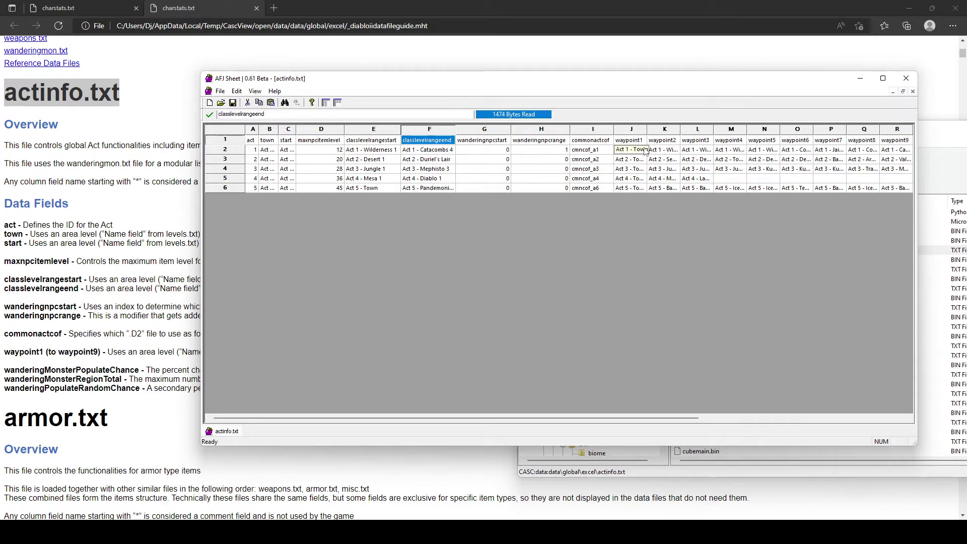
drag(474, 417, 623, 425)
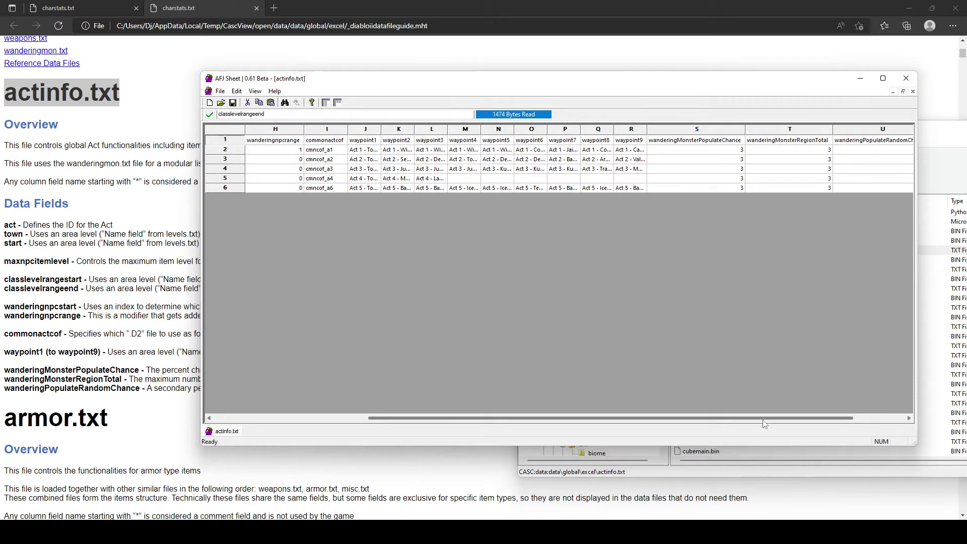
drag(763, 418, 339, 408)
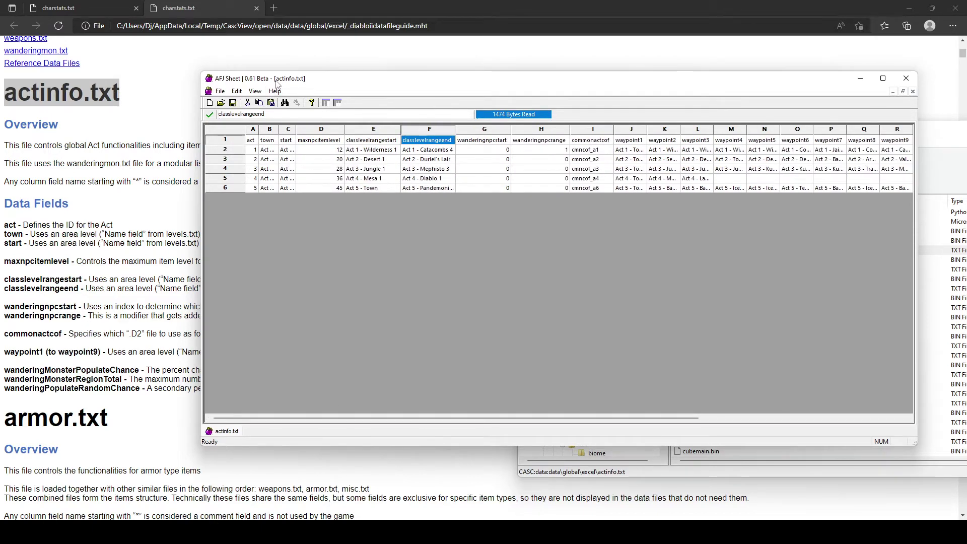
drag(277, 82, 358, 89)
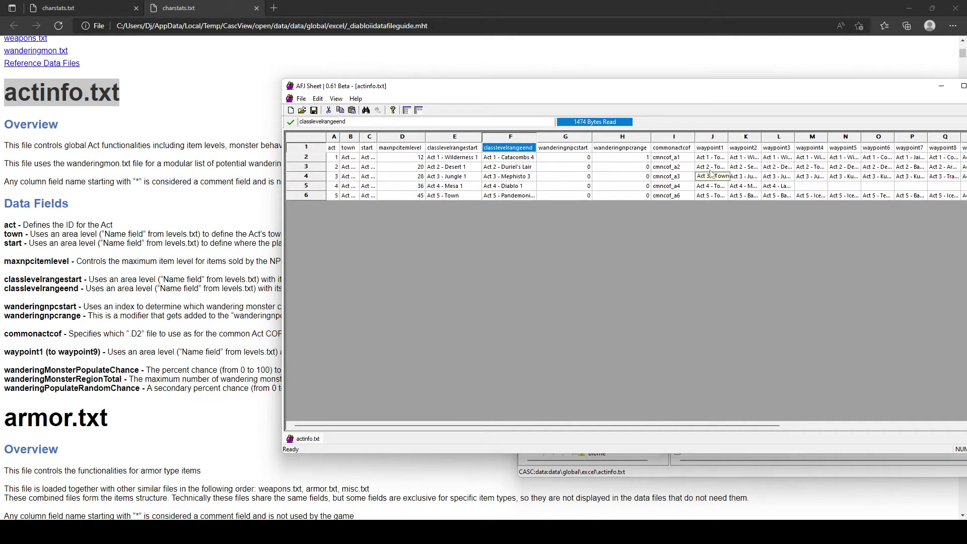
click(640, 158)
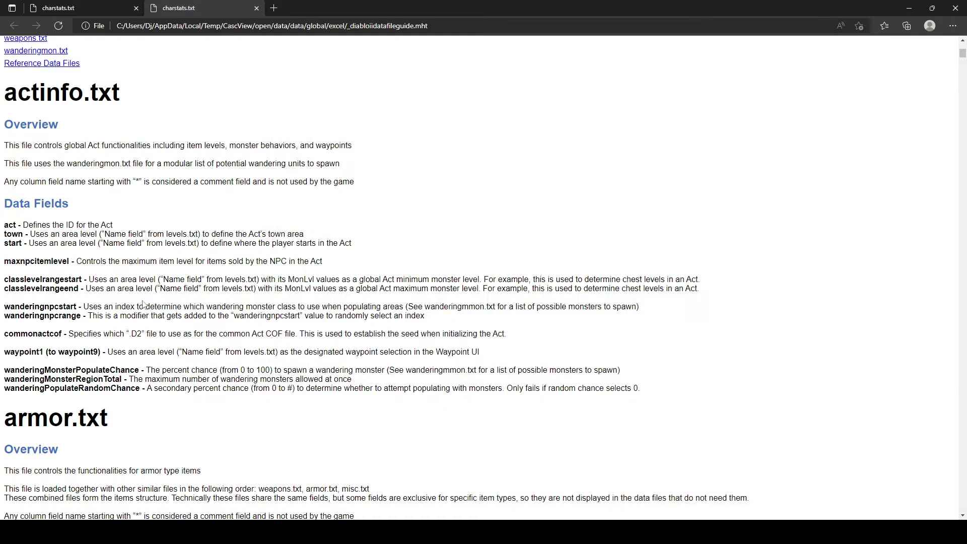
click(144, 303)
drag(90, 315, 299, 318)
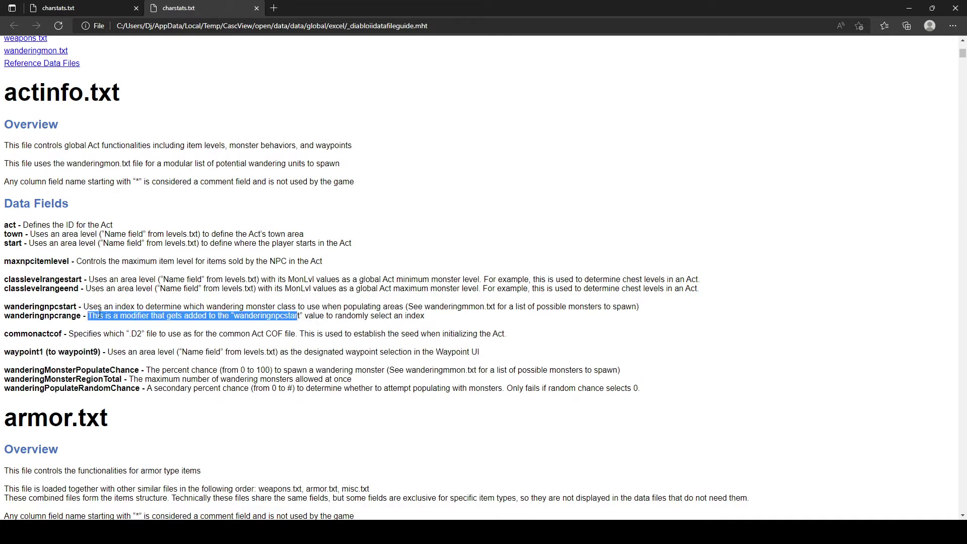
double_click(75, 306)
click(82, 312)
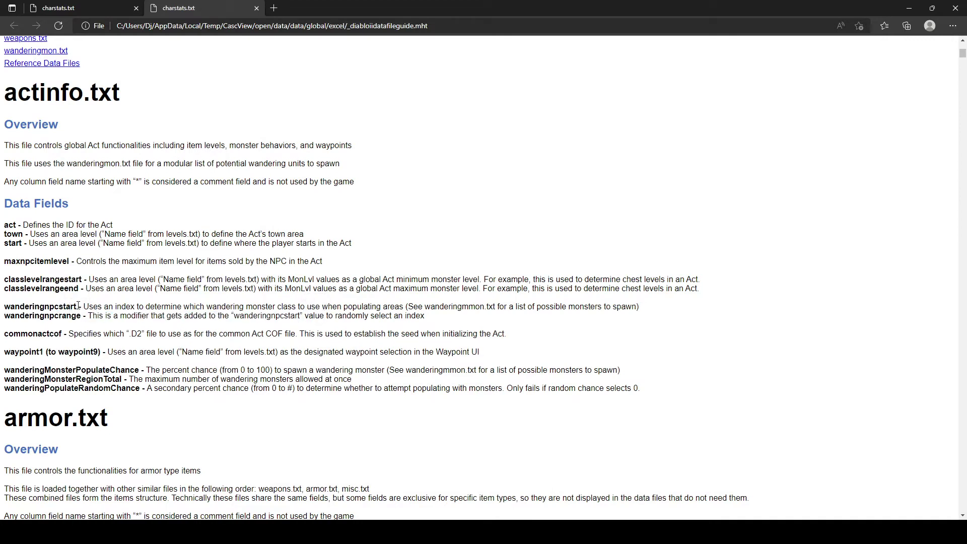
drag(426, 316, 364, 316)
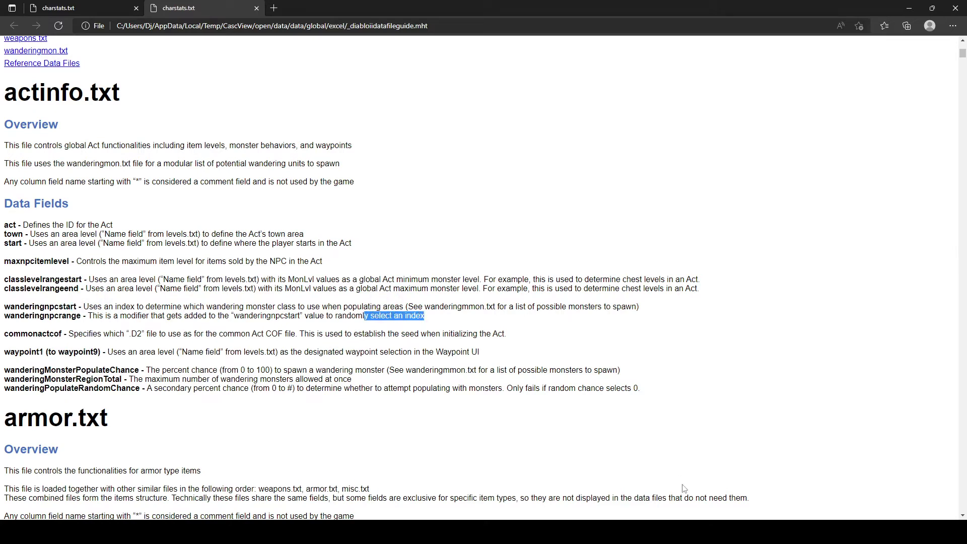
mouse_move(505, 532)
click(111, 347)
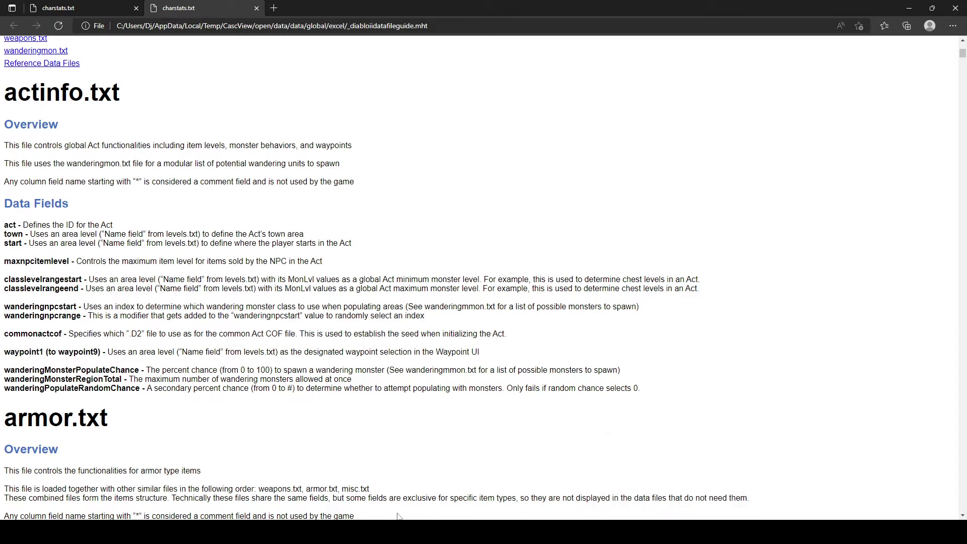
click(397, 493)
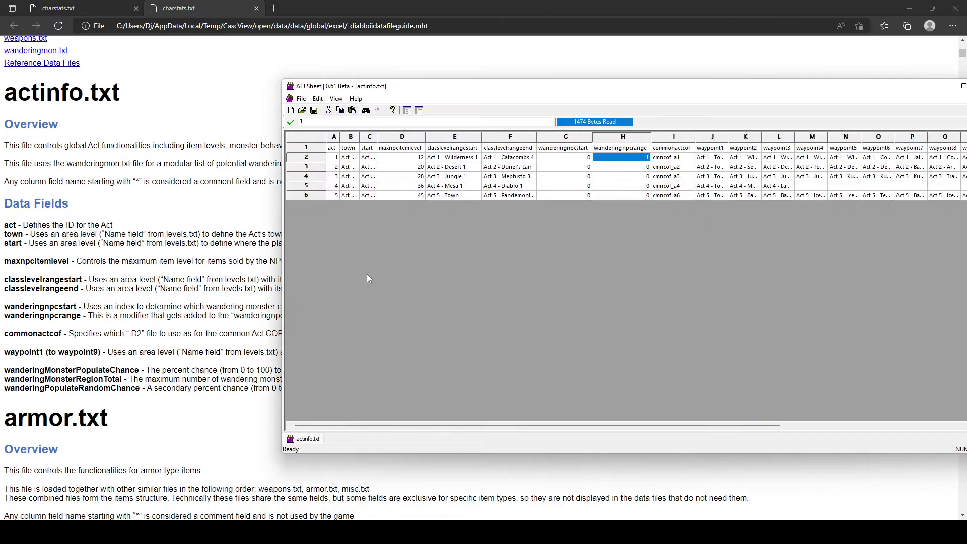
Scroll the Edge data guide past ItemStatCost.txt and ItemTypes.txt toward MagicPrefix.txt
click(194, 302)
scroll(194, 312, down, 20)
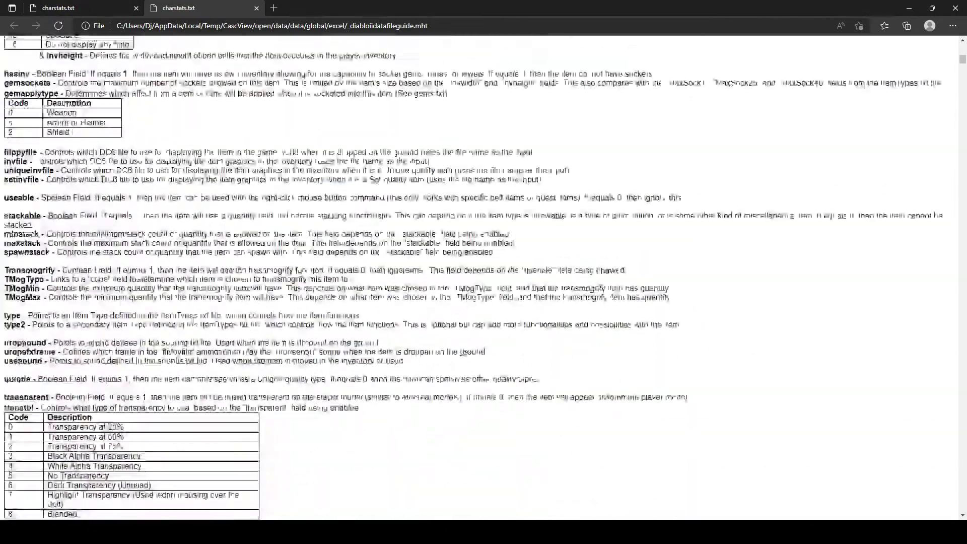
drag(78, 223, 49, 162)
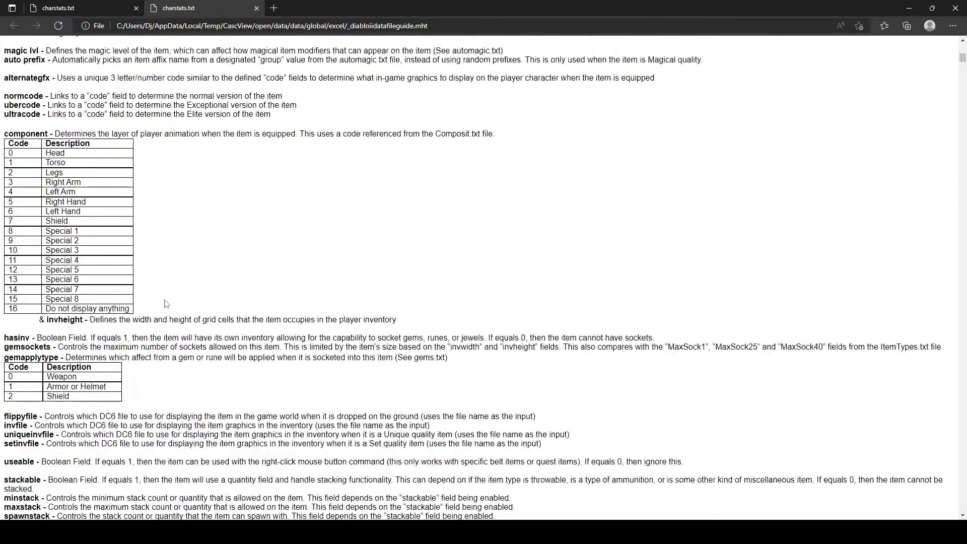
scroll(166, 304, down, 20)
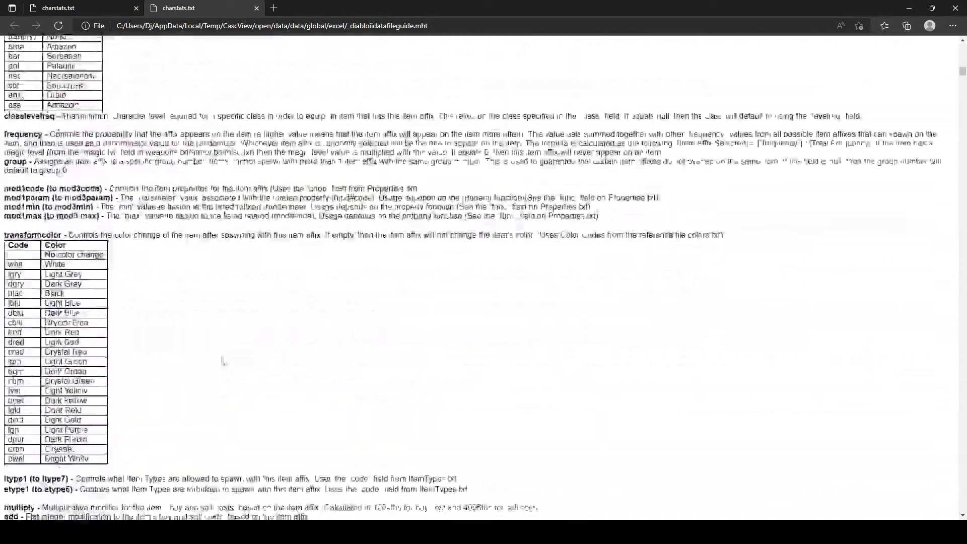
scroll(222, 360, down, 20)
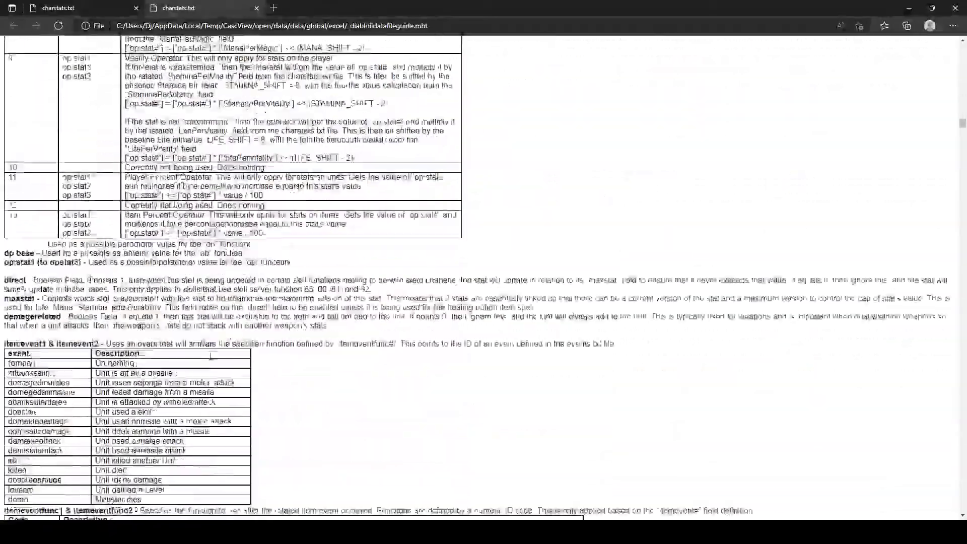
scroll(211, 356, down, 20)
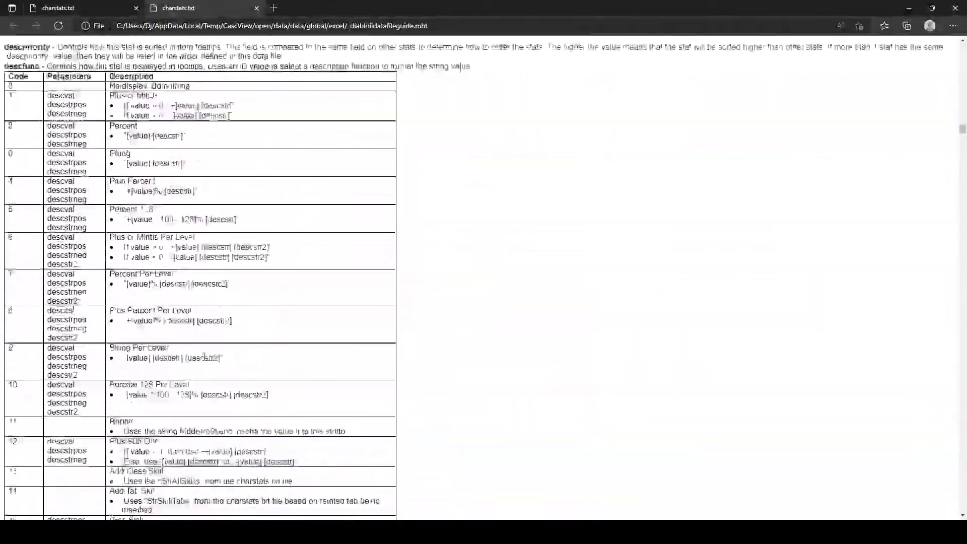
scroll(204, 357, down, 20)
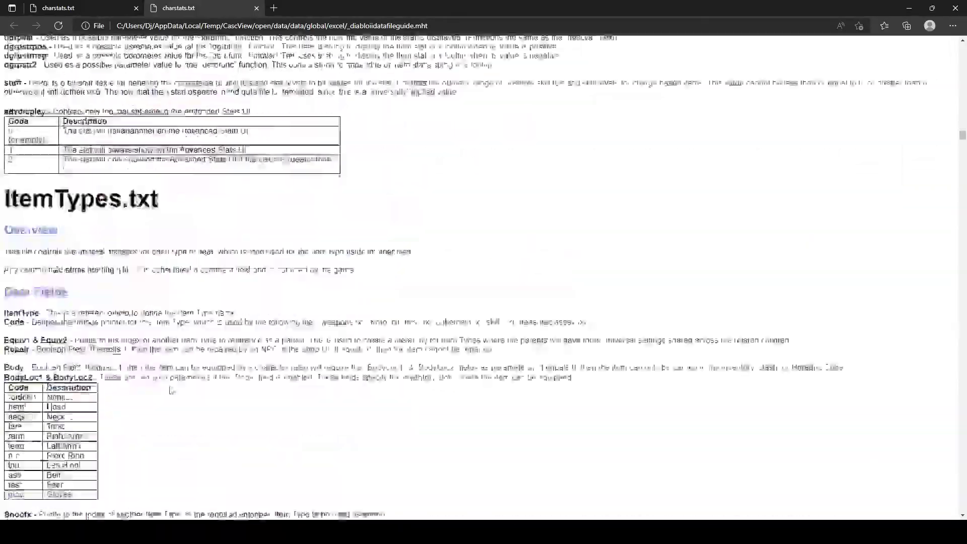
scroll(171, 391, down, 20)
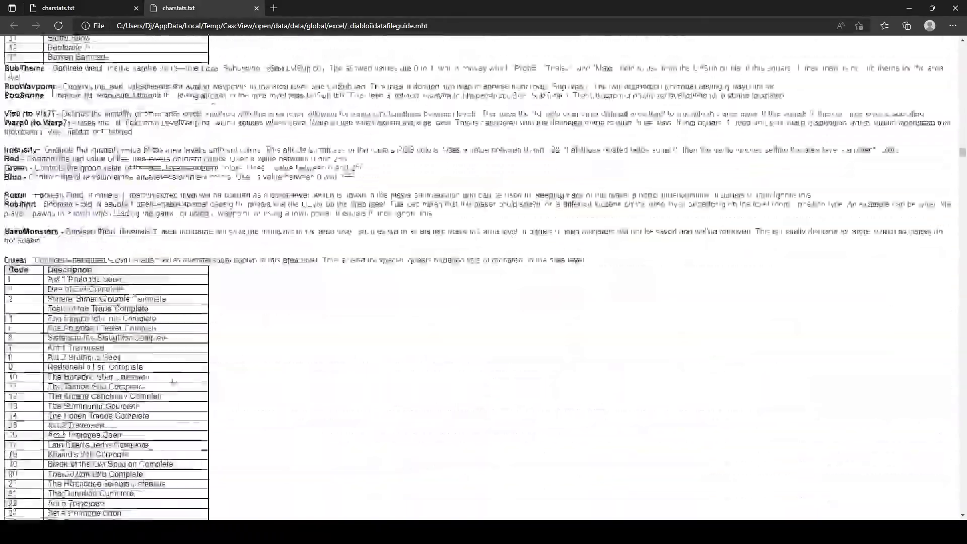
scroll(173, 382, down, 20)
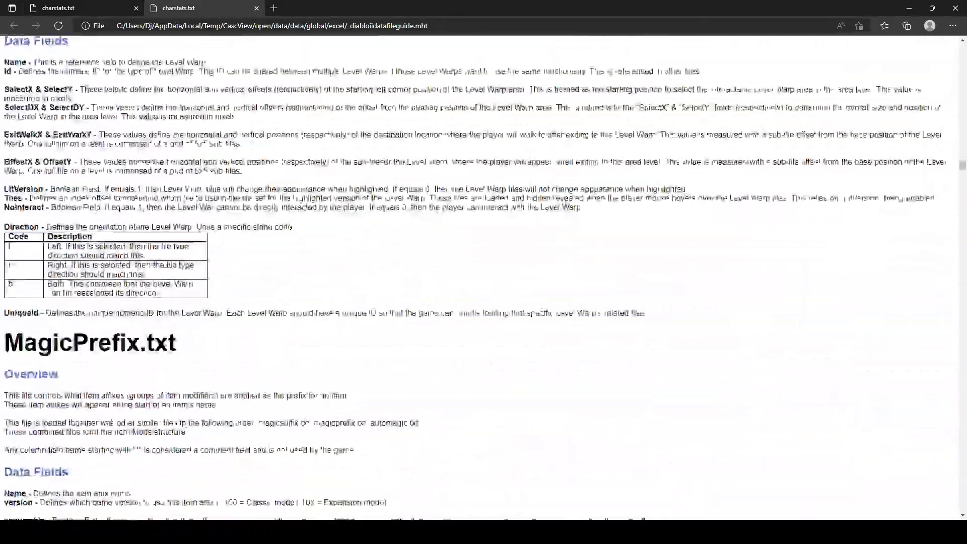
Search the guide for 'ctld' and 'ltdo' to reach the missile client function tables
key(ctrl+f)
text(c)
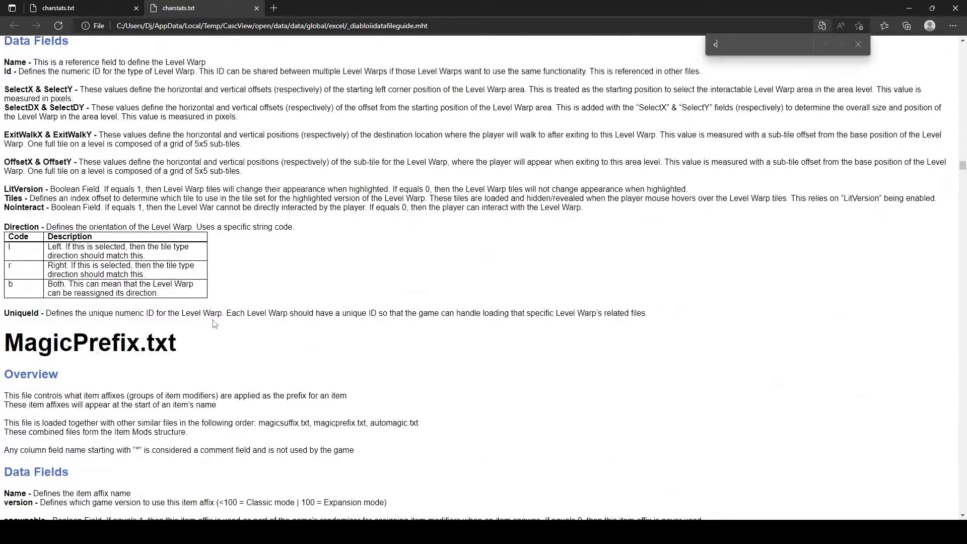
text(tldo)
scroll(90, 403, down, 20)
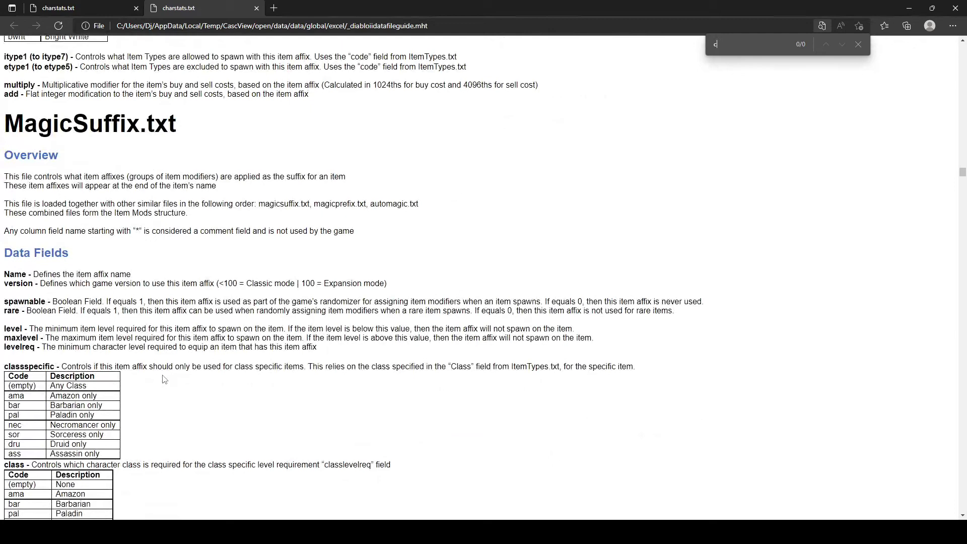
text(ltdo)
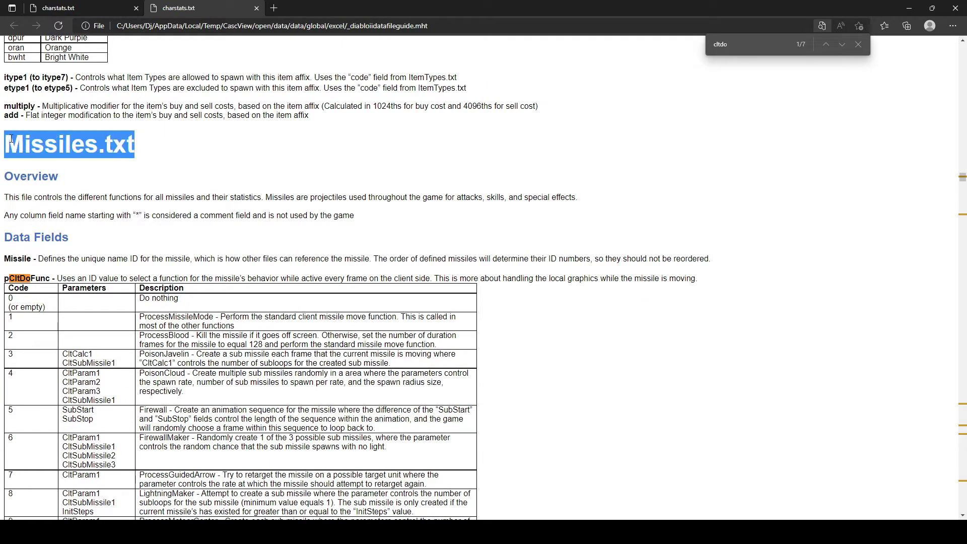
scroll(134, 349, down, 20)
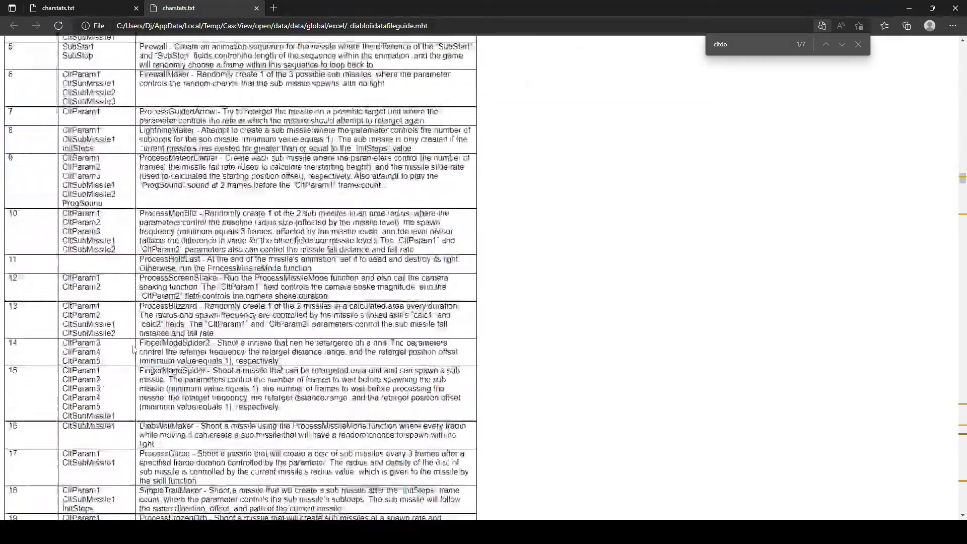
scroll(127, 349, down, 20)
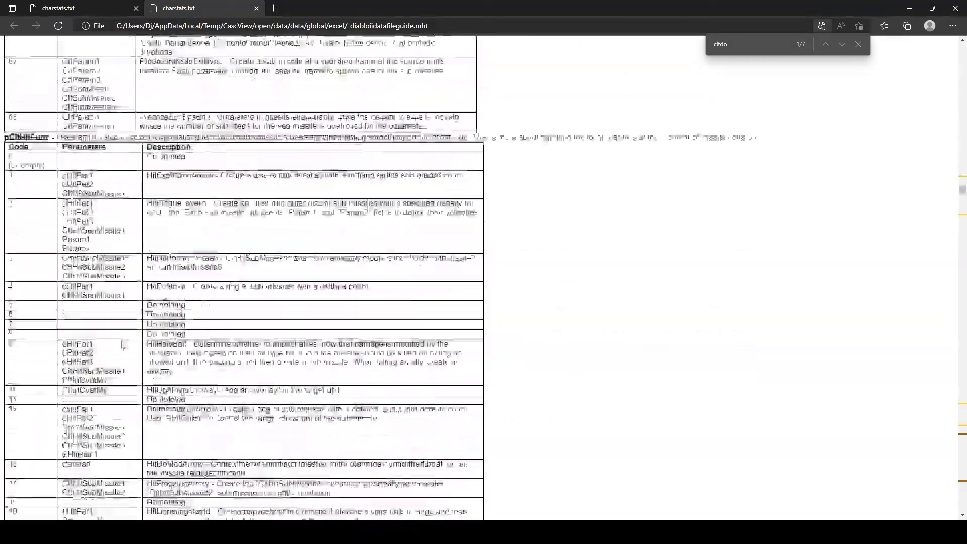
scroll(123, 342, up, 5)
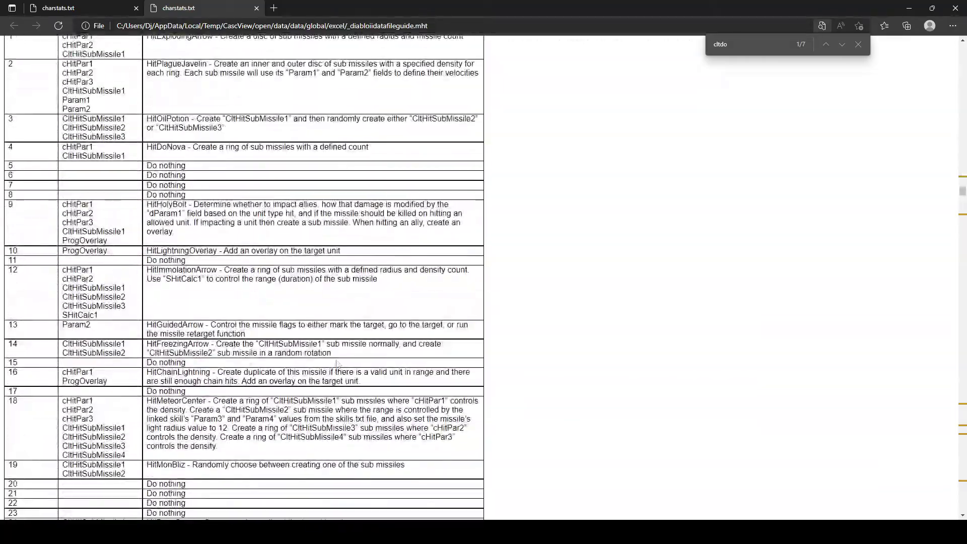
Select the HitFreezingArrow description, then scroll to pCltHitFunc rows 18–39
drag(333, 354, 146, 349)
right_click(148, 320)
click(168, 328)
scroll(219, 360, up, 6)
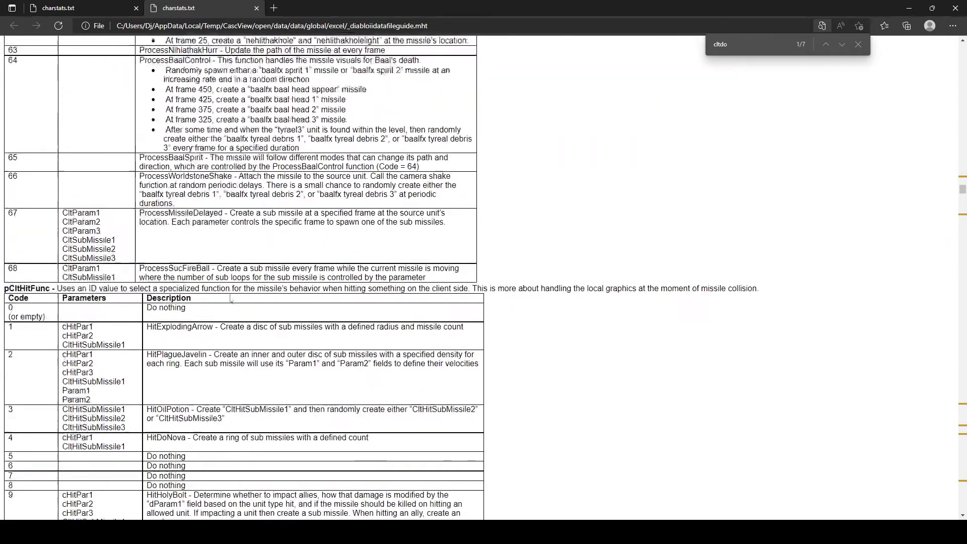
scroll(219, 360, down, 9)
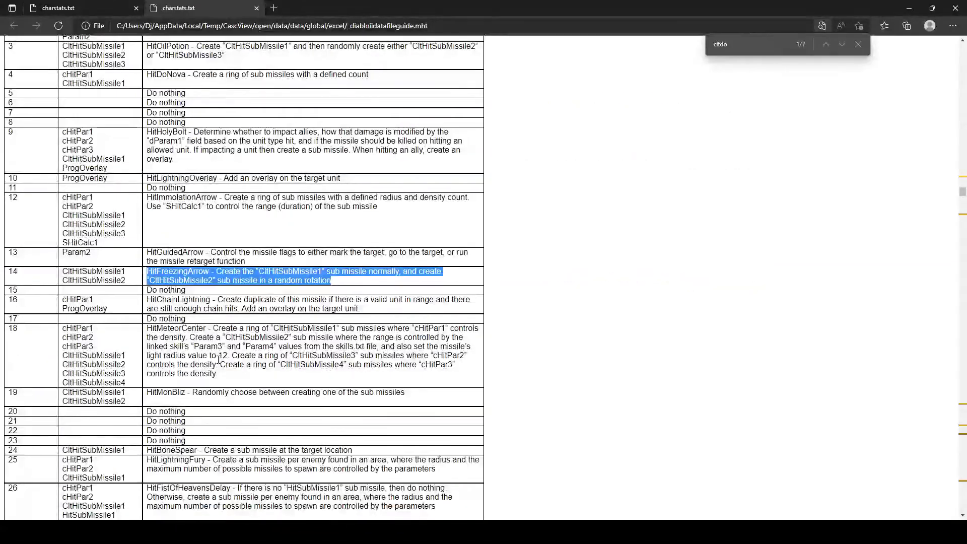
scroll(219, 360, down, 5)
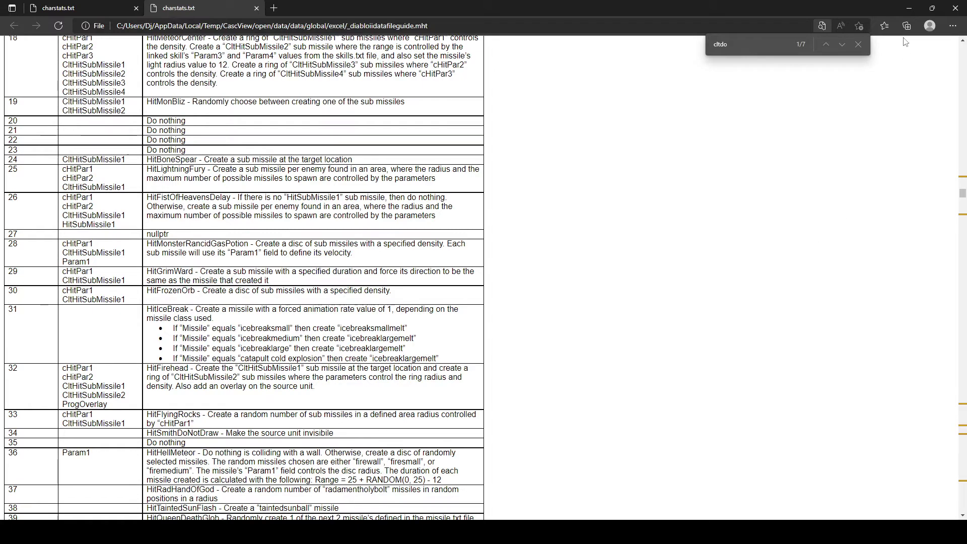
Highlight 'Inherits legacy file limits' in WordPad and place the actinfo.txt sheet beside Casc Viewer's listing
click(912, 6)
click(183, 200)
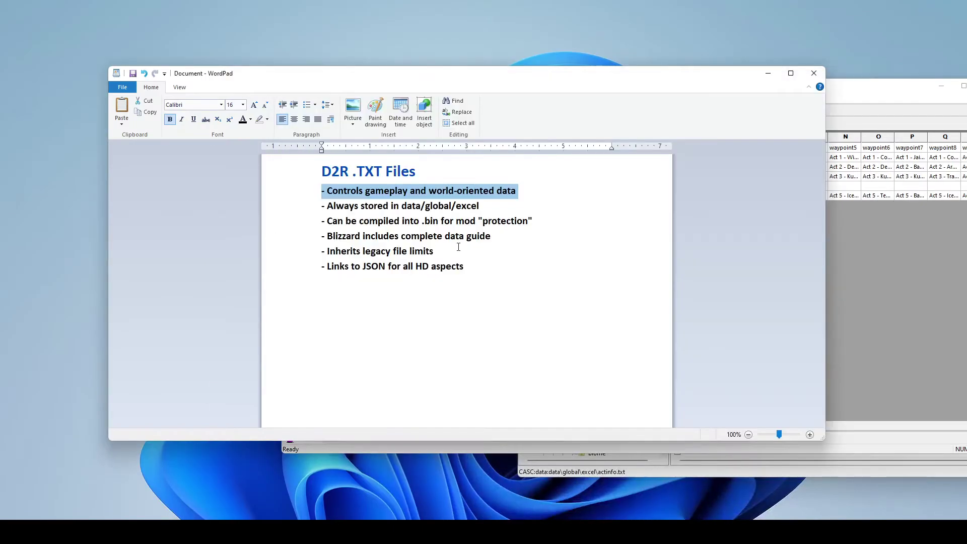
drag(458, 246, 331, 254)
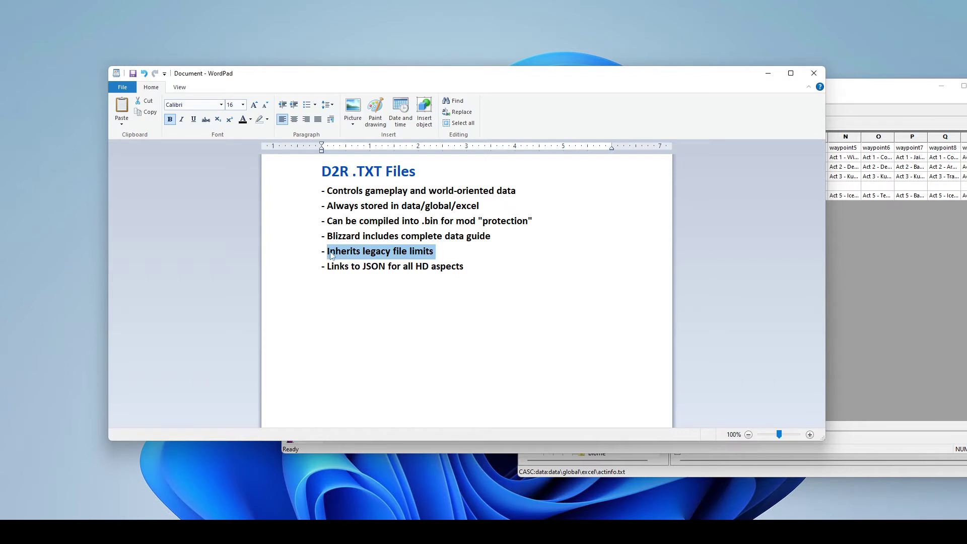
drag(447, 77, 208, 91)
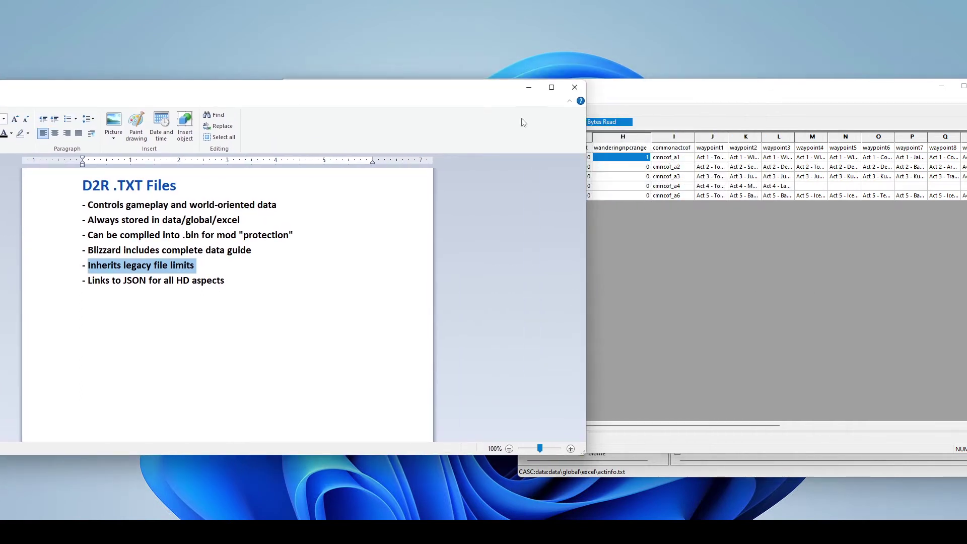
click(719, 111)
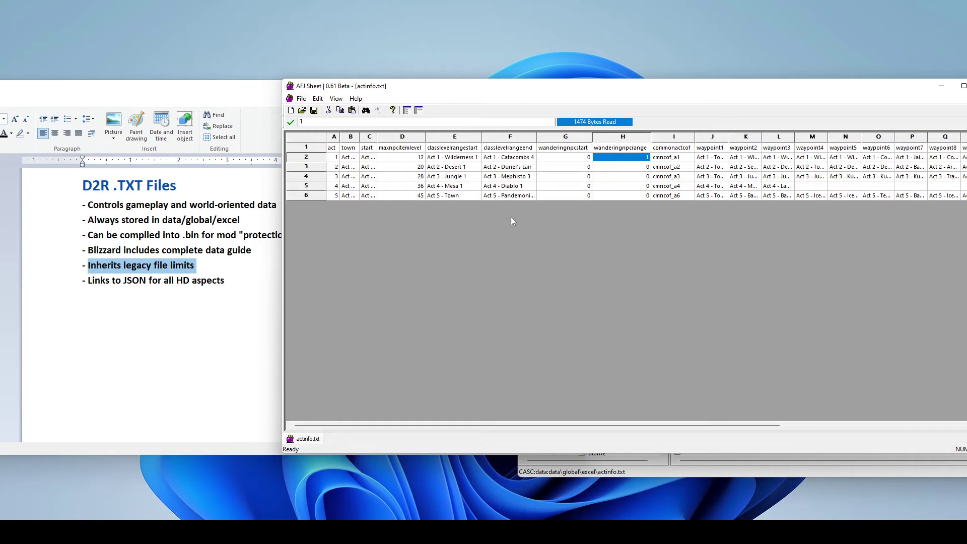
drag(907, 91, 758, 88)
Close actinfo.txt, open states.txt in AFJ Sheet and widen column A
click(837, 82)
scroll(772, 391, down, 10)
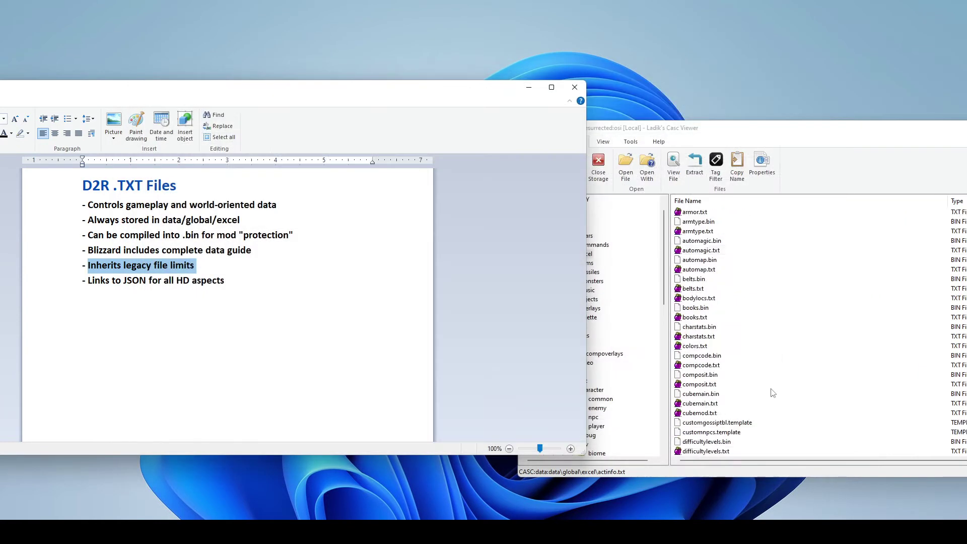
scroll(770, 390, down, 6)
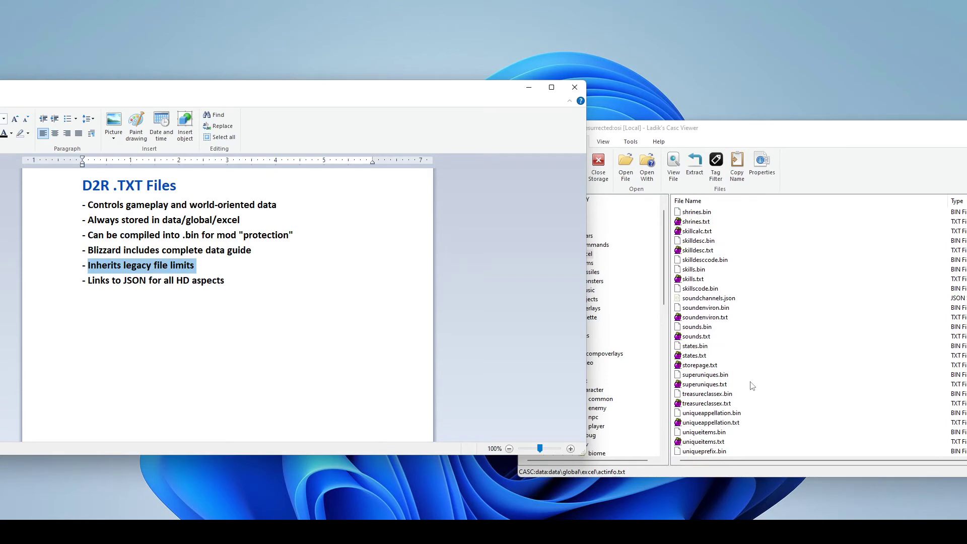
double_click(713, 357)
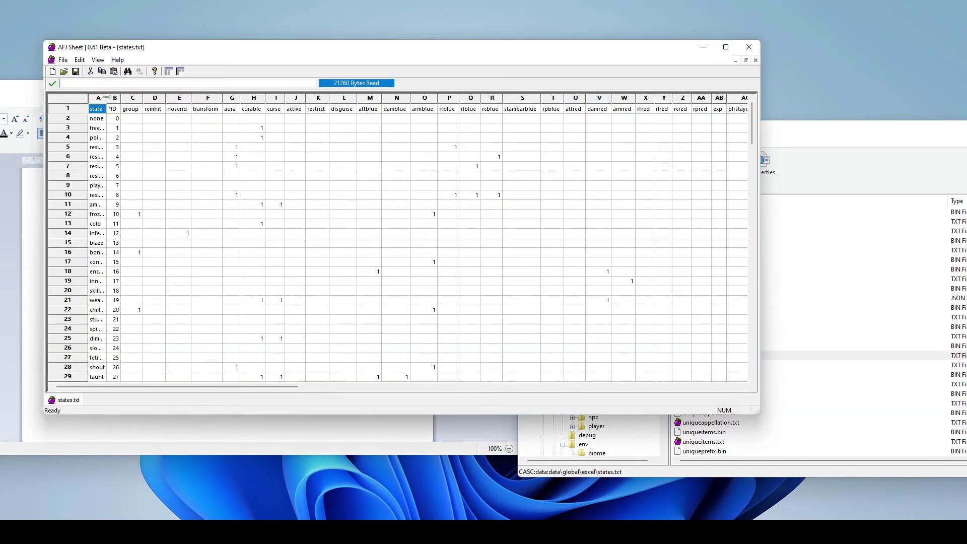
drag(107, 100, 135, 100)
Browse states.txt down to the last state, impale, selecting its row
click(302, 281)
scroll(303, 281, down, 20)
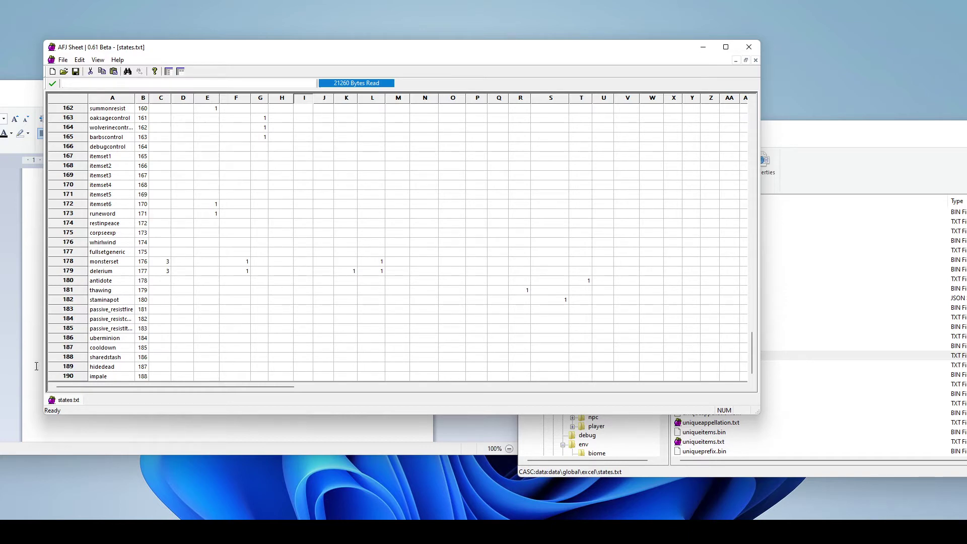
click(67, 377)
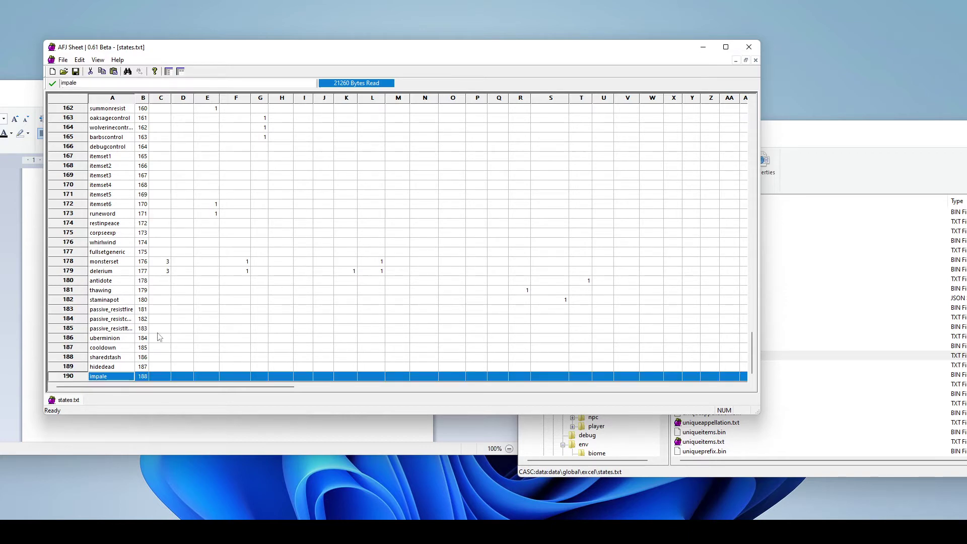
click(190, 329)
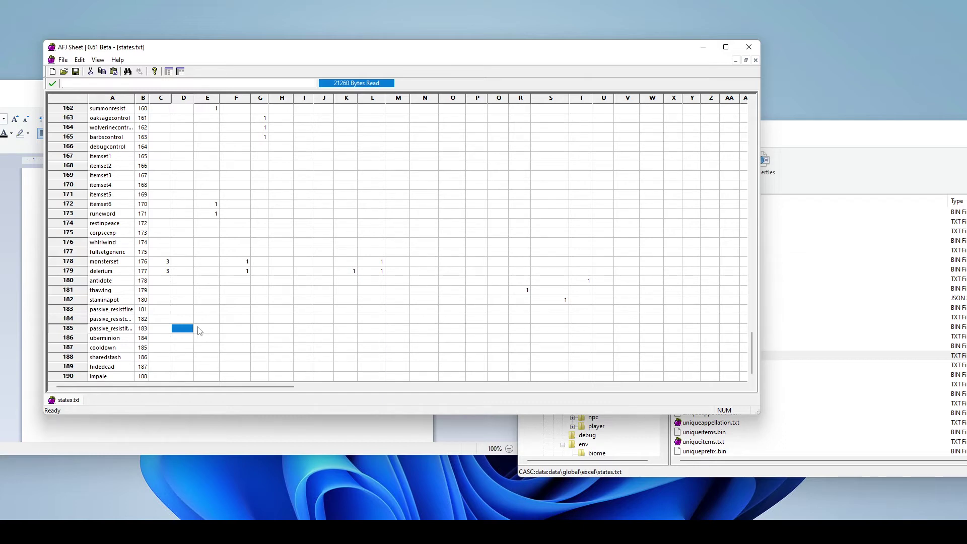
click(242, 281)
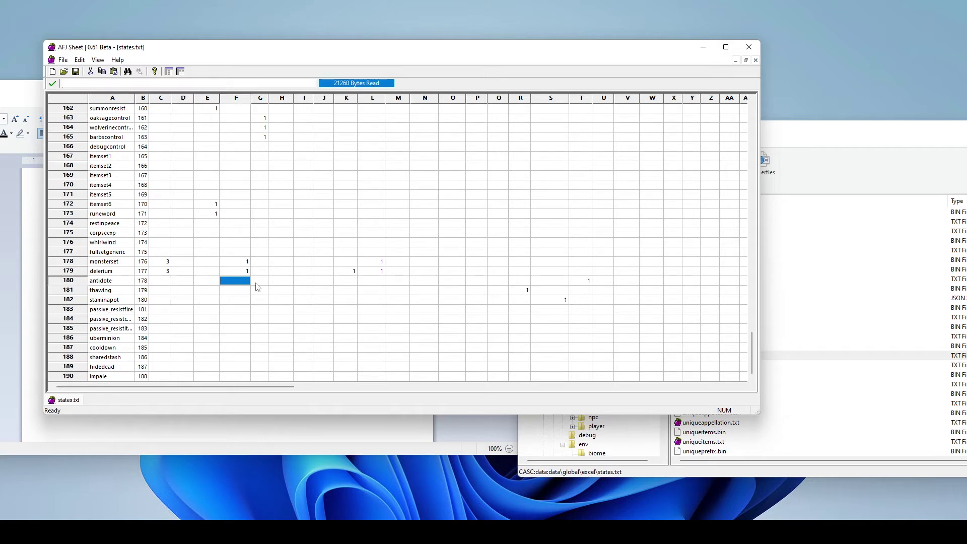
click(68, 377)
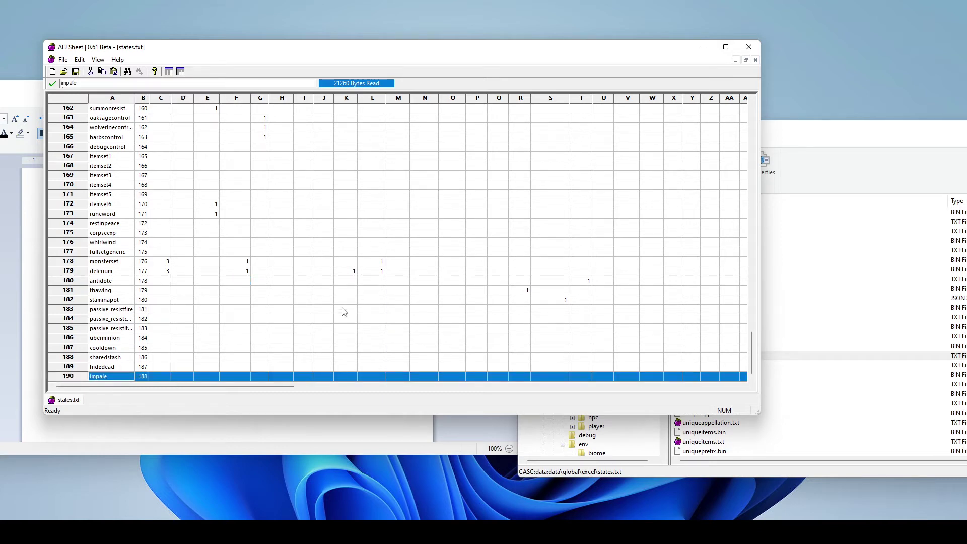
Close the states.txt sheet, point out states.bin, and select itemstatcost.txt
click(749, 47)
click(743, 347)
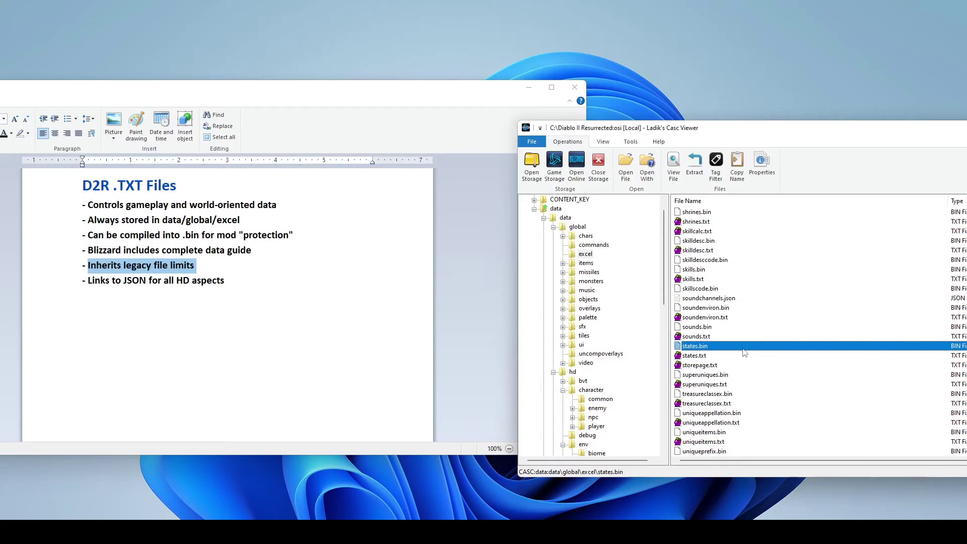
scroll(744, 352, up, 20)
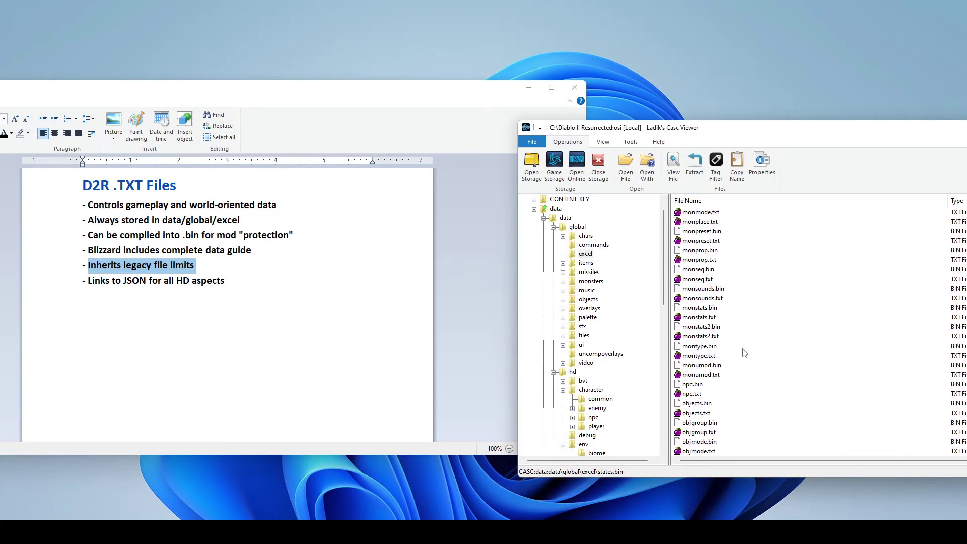
scroll(745, 351, up, 3)
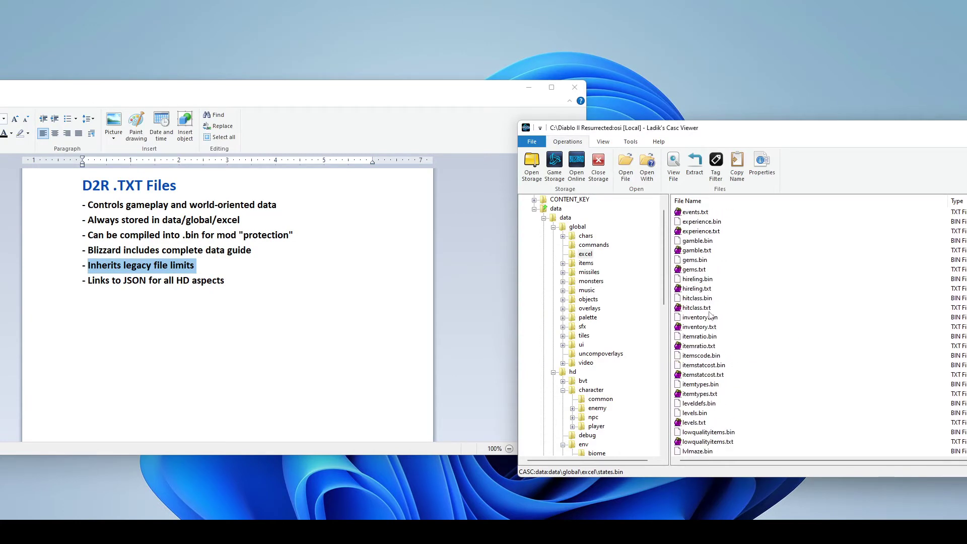
click(710, 376)
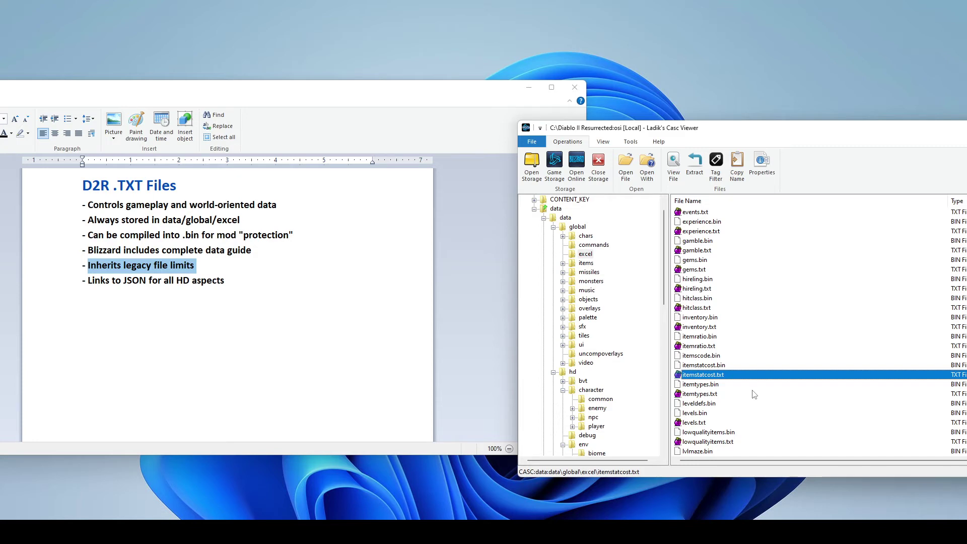
Open itemstatcost.txt, review down to row 362 skill_missile_damage_scale, then close it
double_click(736, 376)
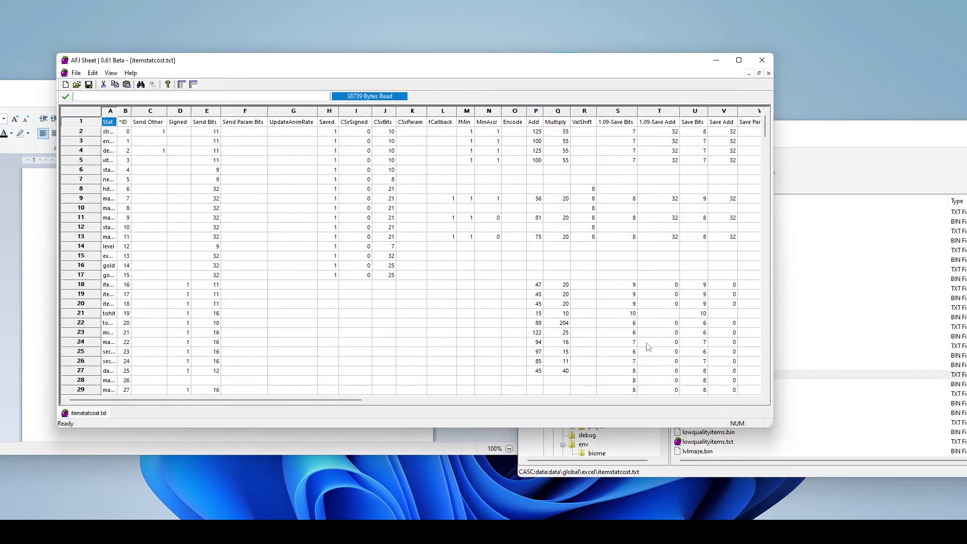
drag(765, 126, 765, 377)
click(81, 389)
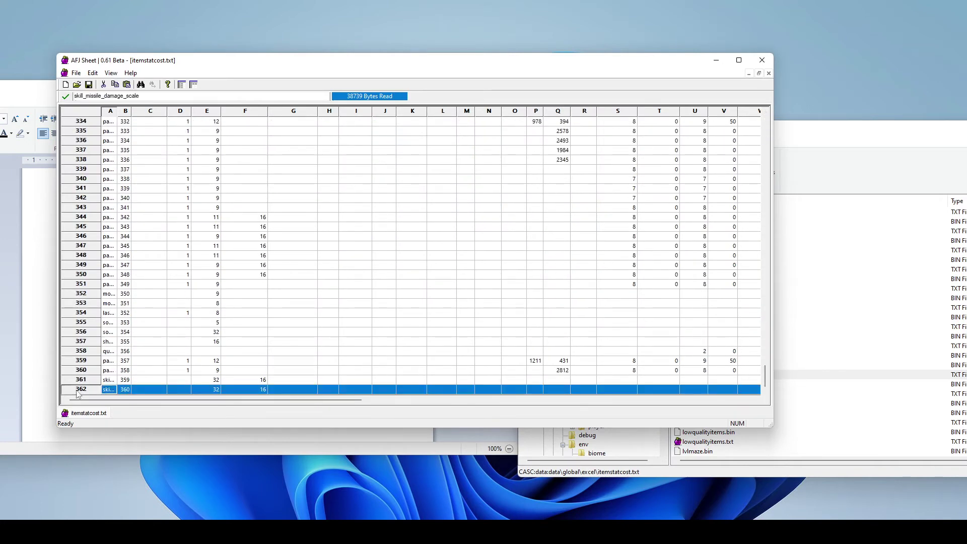
click(535, 284)
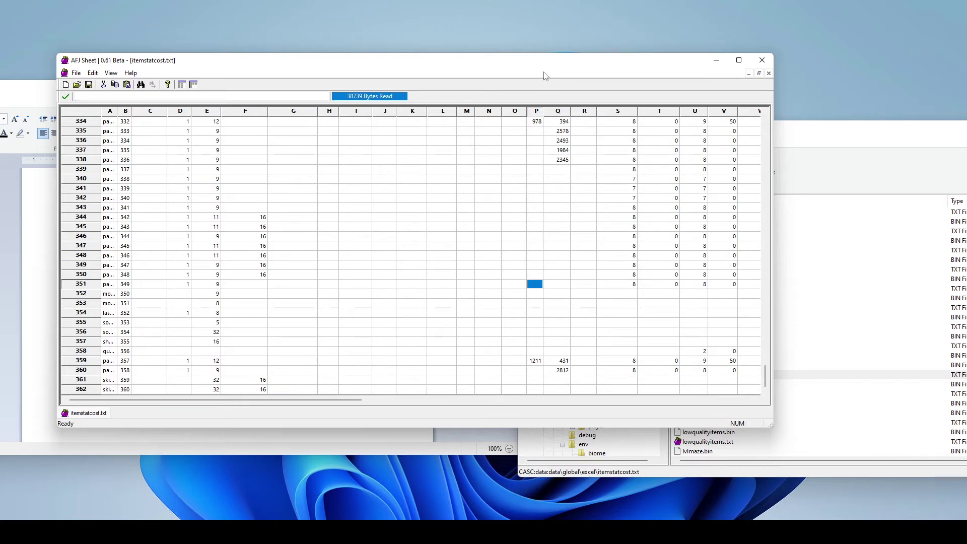
click(763, 61)
In WordPad, highlight the 'Inherits legacy file limits' note and the D2R .TXT Files title
key(alt+Tab)
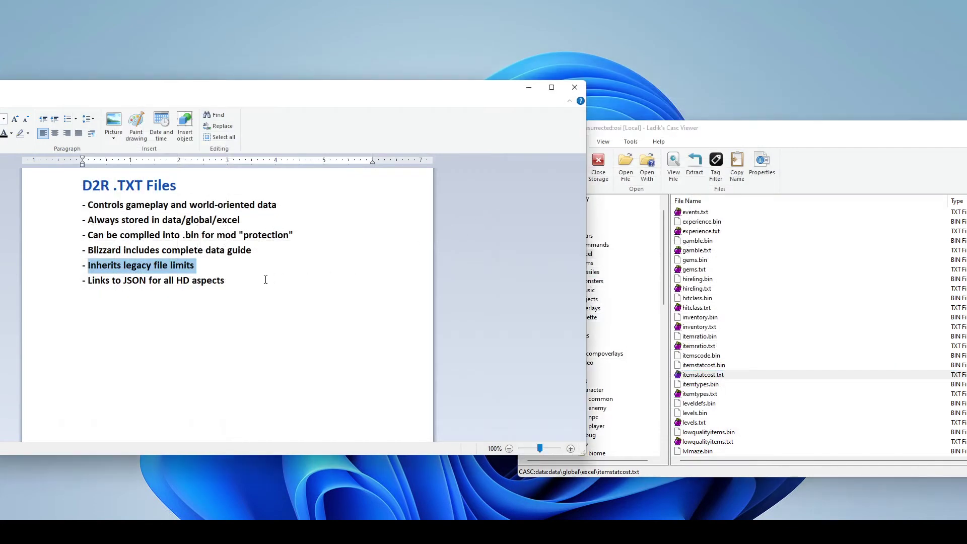
drag(195, 265, 89, 264)
click(204, 264)
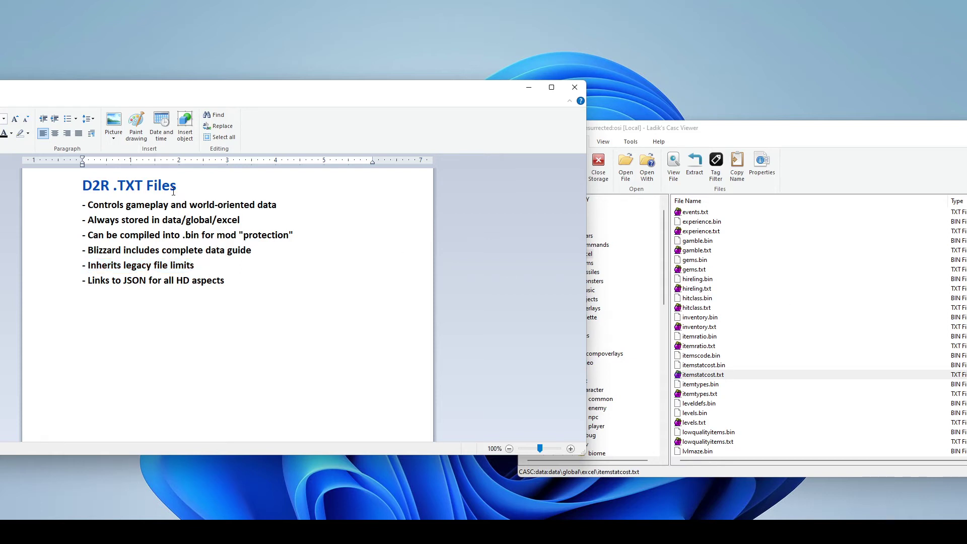
drag(173, 191, 81, 188)
click(214, 270)
Bring Casc Viewer's excel file list forward and scroll through it
click(751, 326)
scroll(822, 316, up, 10)
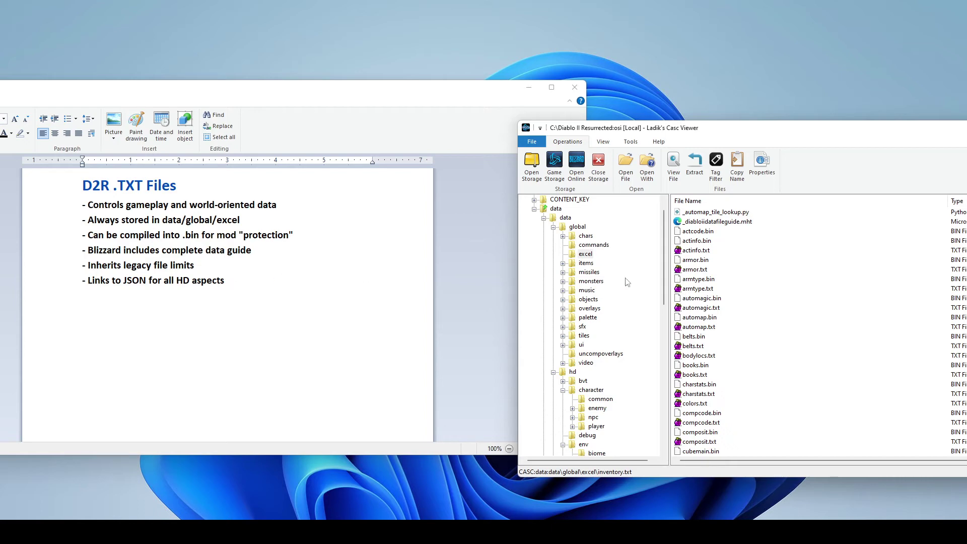
scroll(746, 325, down, 20)
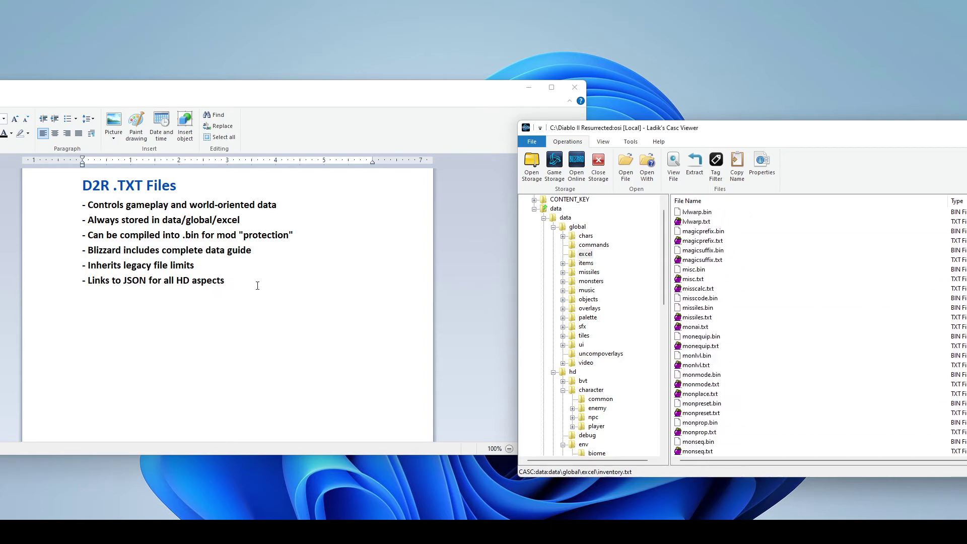
Back in the notes, highlight the final 'Links to JSON for all HD aspects' point
click(240, 280)
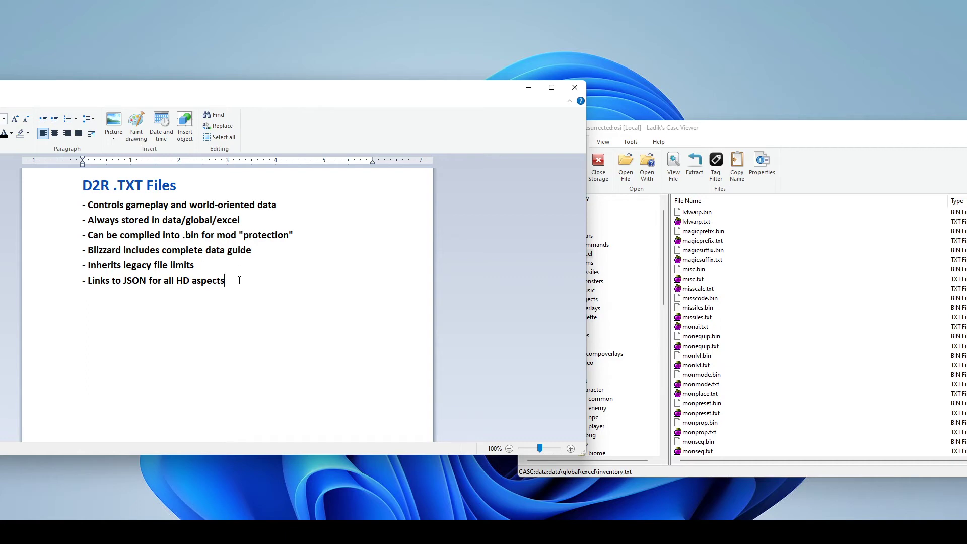
key(ctrl+shift+Left)
key(ctrl+shift+Left)
key(ctrl+shift+Left)
key(ctrl+shift+Left)
key(ctrl+shift+Left)
key(ctrl+shift+Left)
key(ctrl+shift+Left)
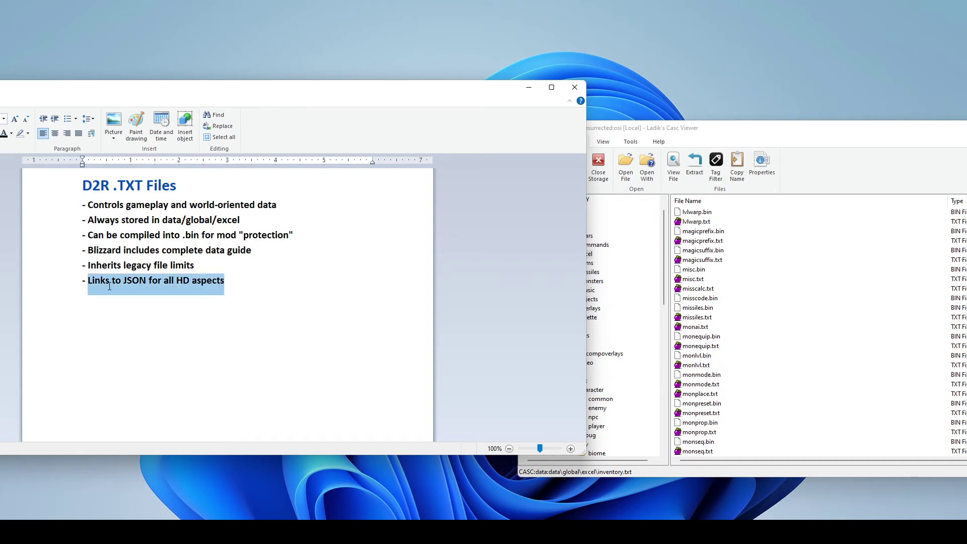
click(238, 284)
Scroll Casc Viewer's excel list to the top, glance at the notes, and return to the list
click(737, 291)
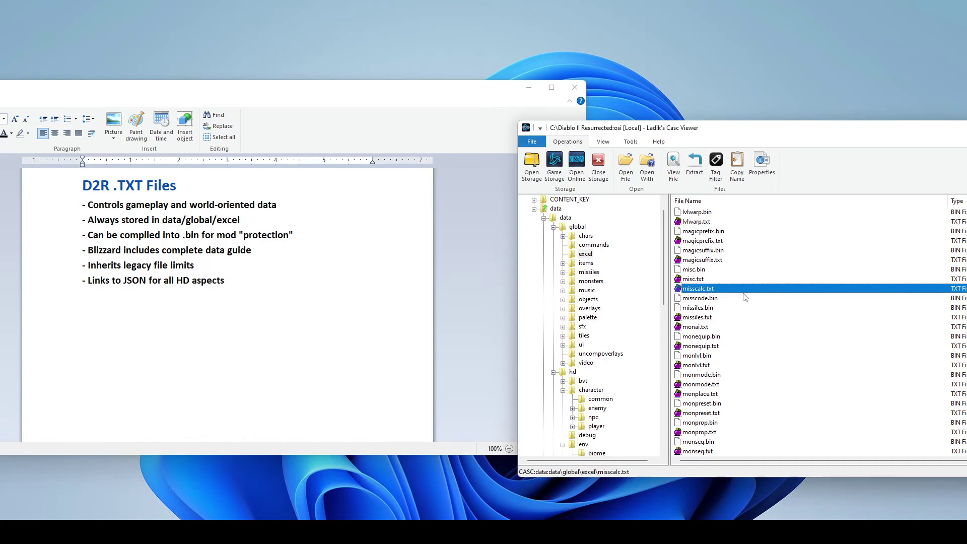
scroll(743, 296, up, 20)
scroll(744, 297, up, 2)
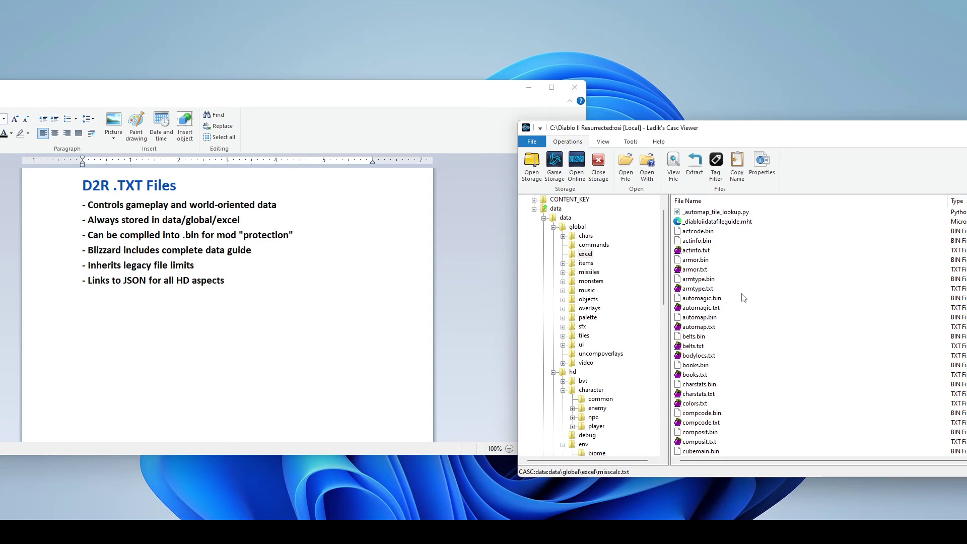
click(233, 281)
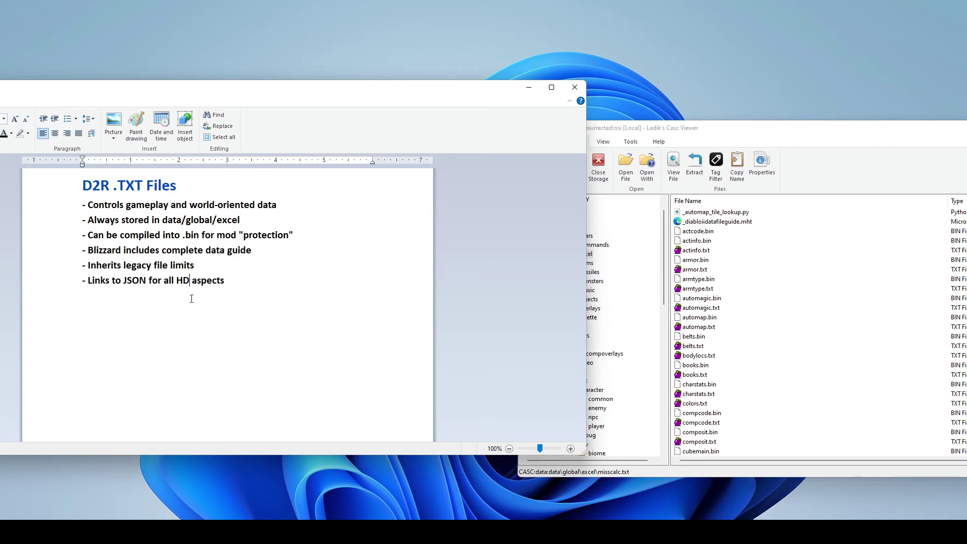
click(683, 135)
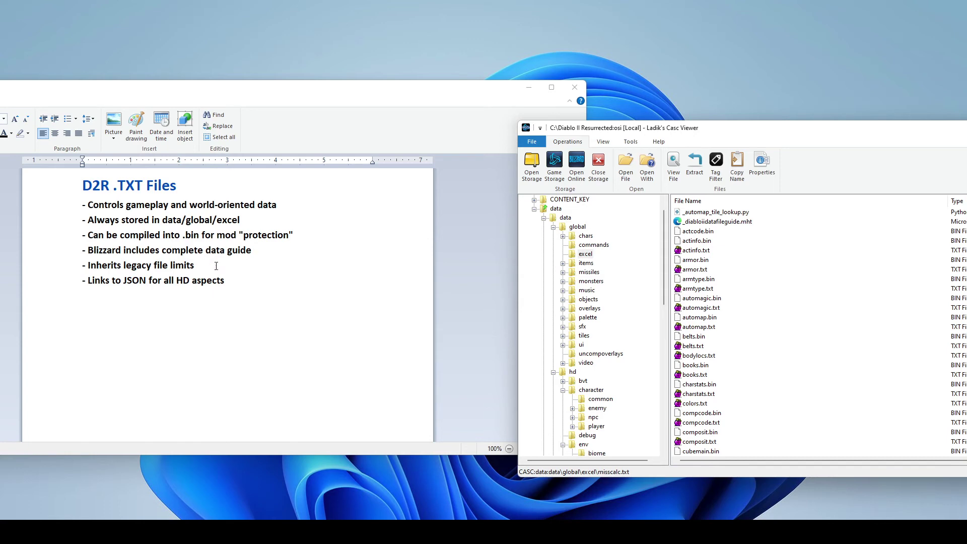
Highlight the word JSON in the last WordPad note, then select books.txt in the excel list
click(226, 280)
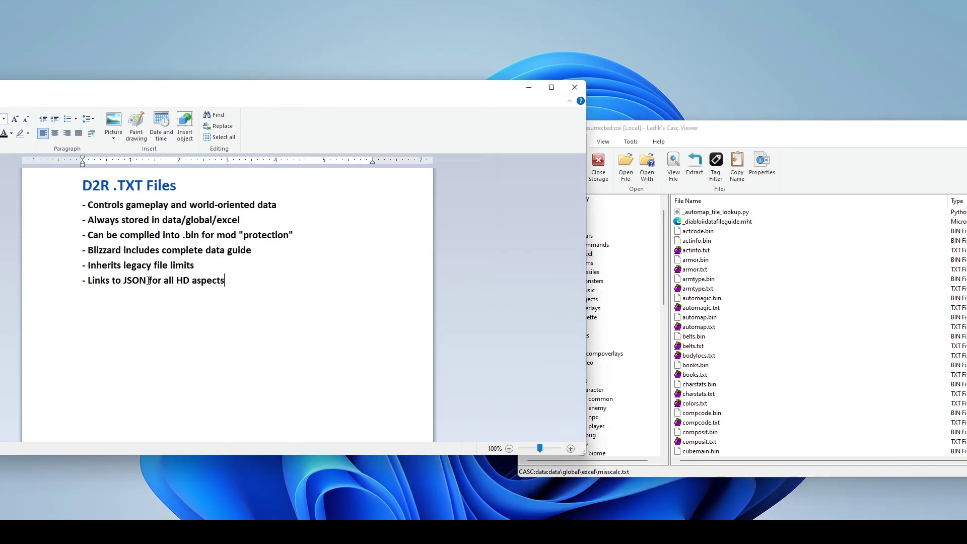
double_click(135, 280)
click(182, 280)
click(815, 375)
mouse_move(749, 532)
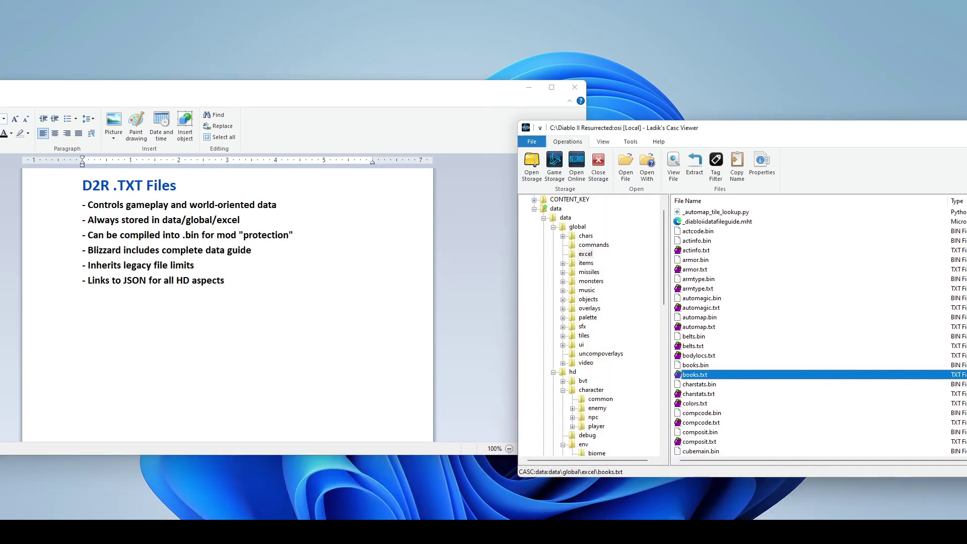
Switch to the Diablo II data file guide in Edge and move up to its Table of Contents
click(751, 532)
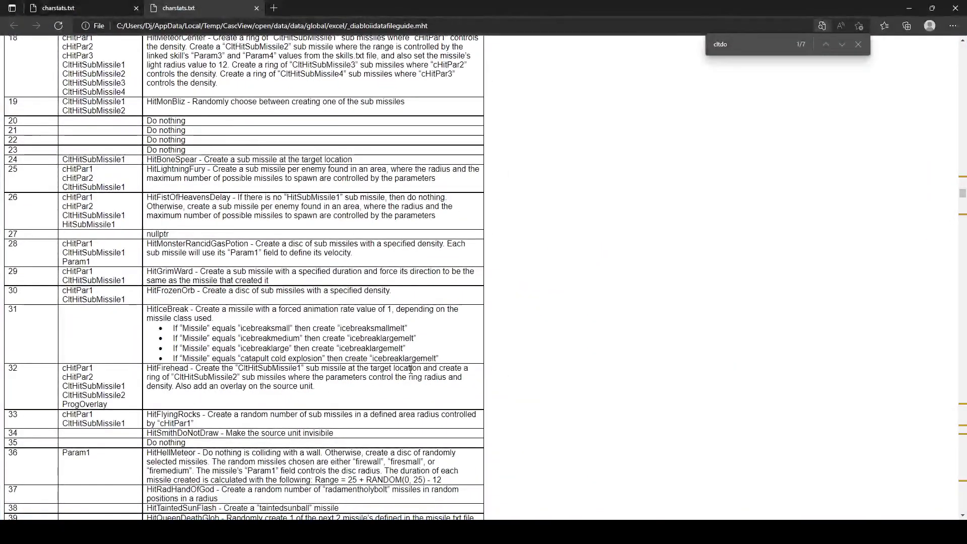
scroll(441, 368, up, 10)
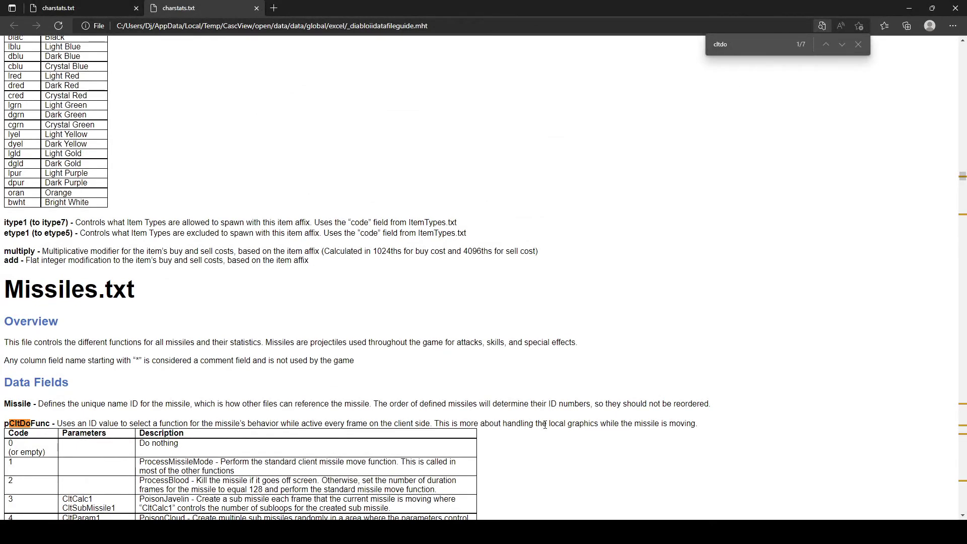
drag(963, 177, 963, 119)
scroll(267, 322, down, 12)
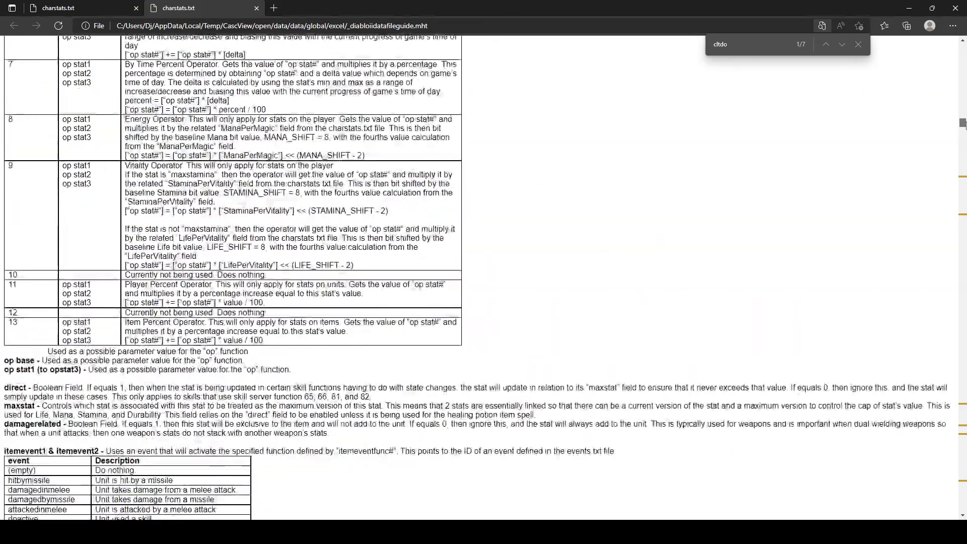
scroll(267, 322, down, 15)
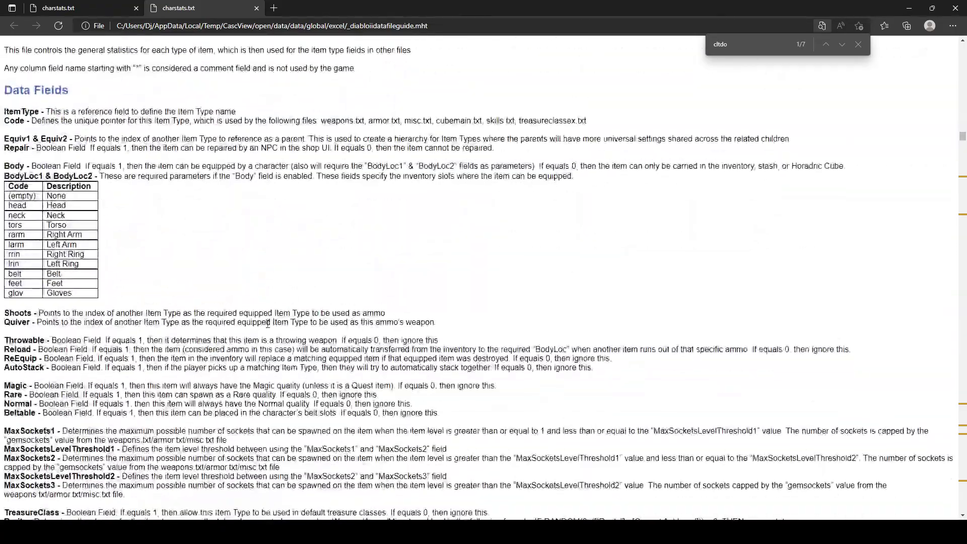
scroll(268, 325, down, 10)
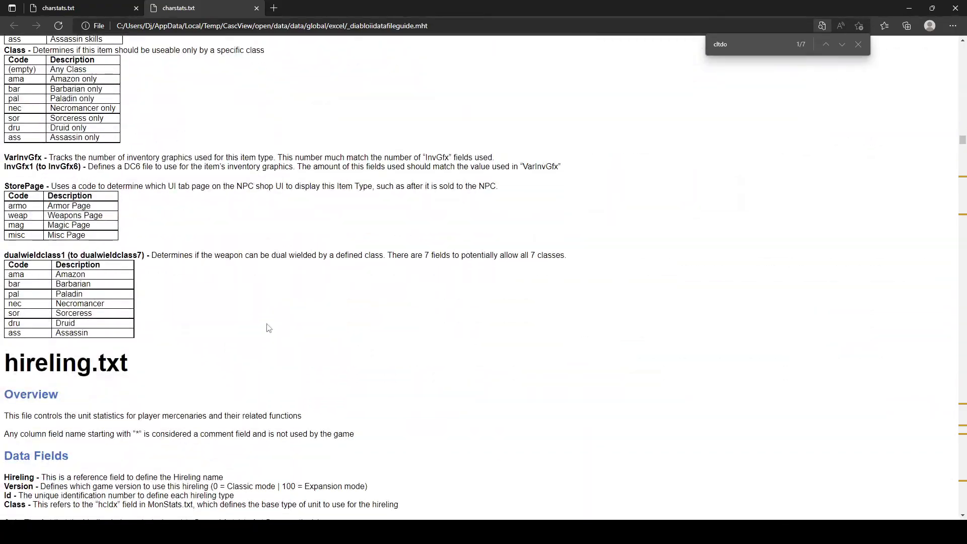
scroll(267, 324, down, 10)
scroll(268, 328, down, 6)
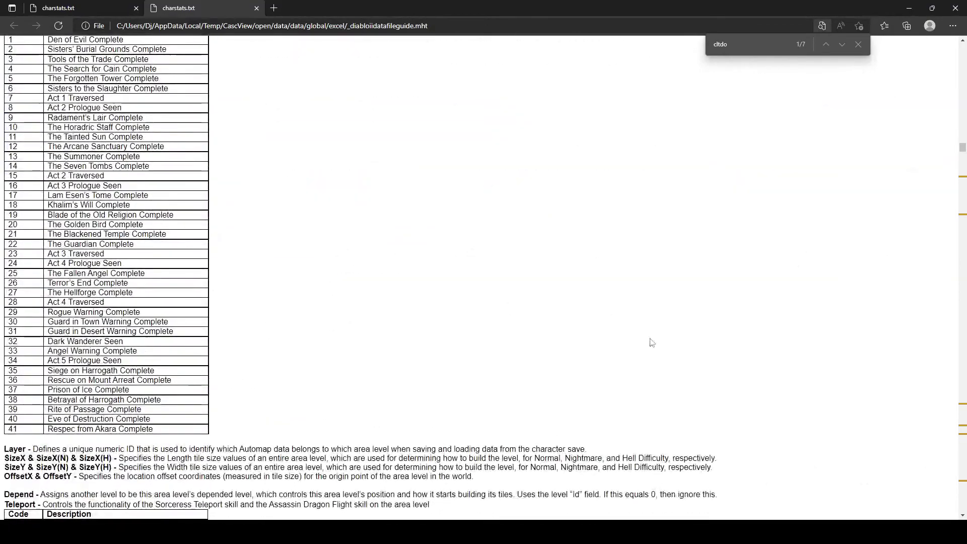
Scroll through actinfo.txt and armor.txt to the missiletype, gemoffset, bitfield1 and NPC fields
drag(963, 154, 962, 45)
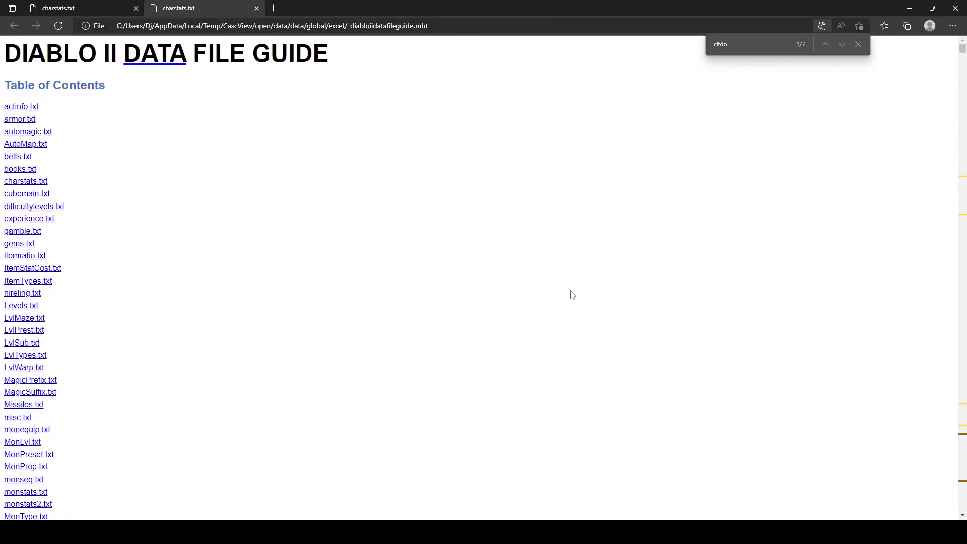
scroll(539, 365, down, 10)
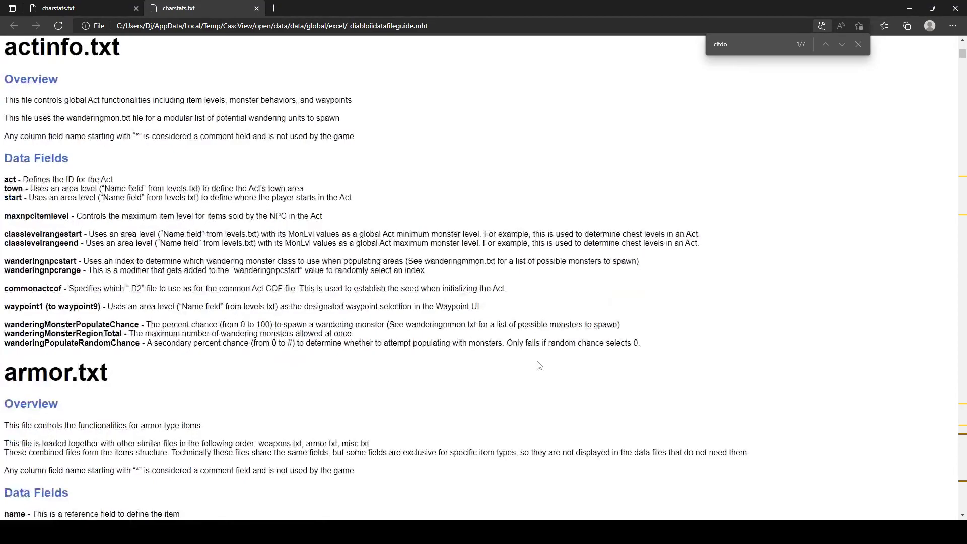
scroll(539, 364, down, 6)
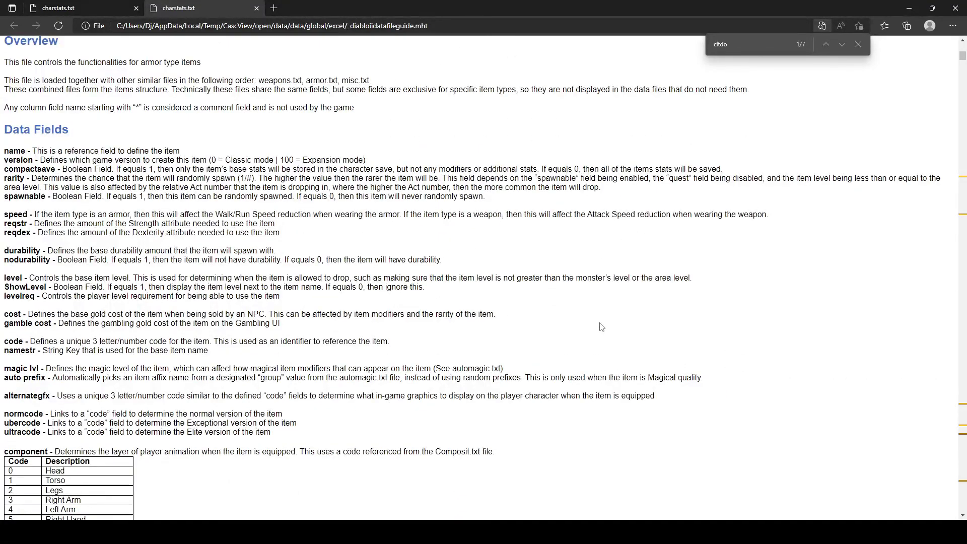
scroll(403, 303, down, 2)
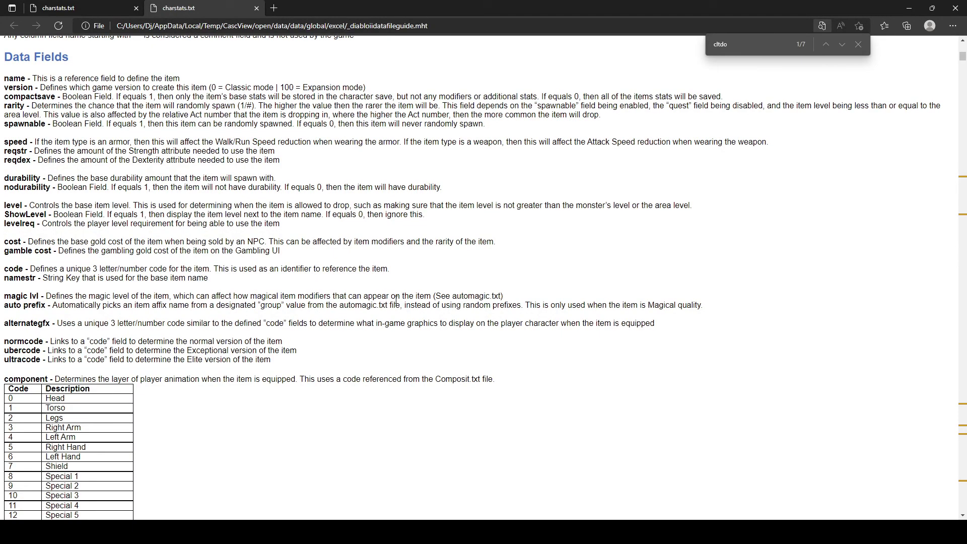
scroll(396, 300, down, 10)
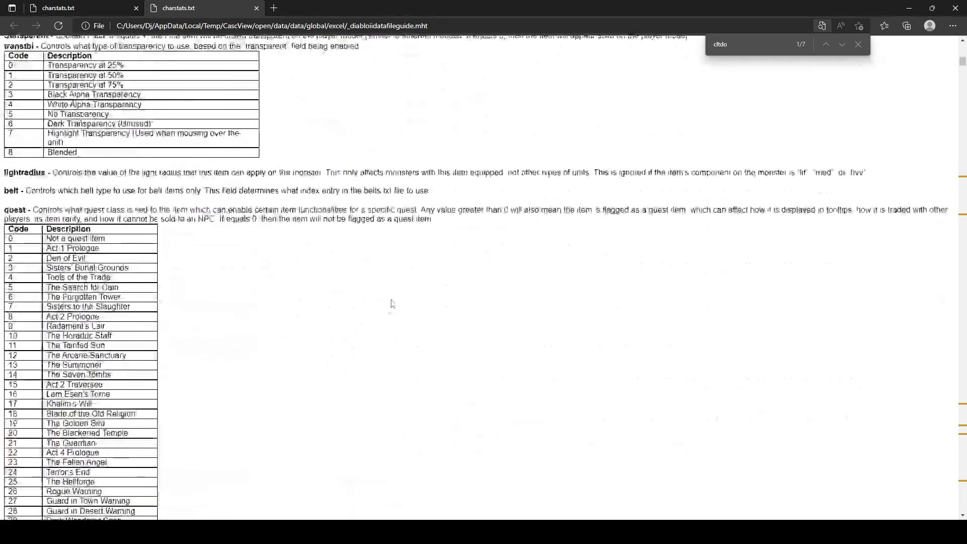
scroll(394, 304, down, 8)
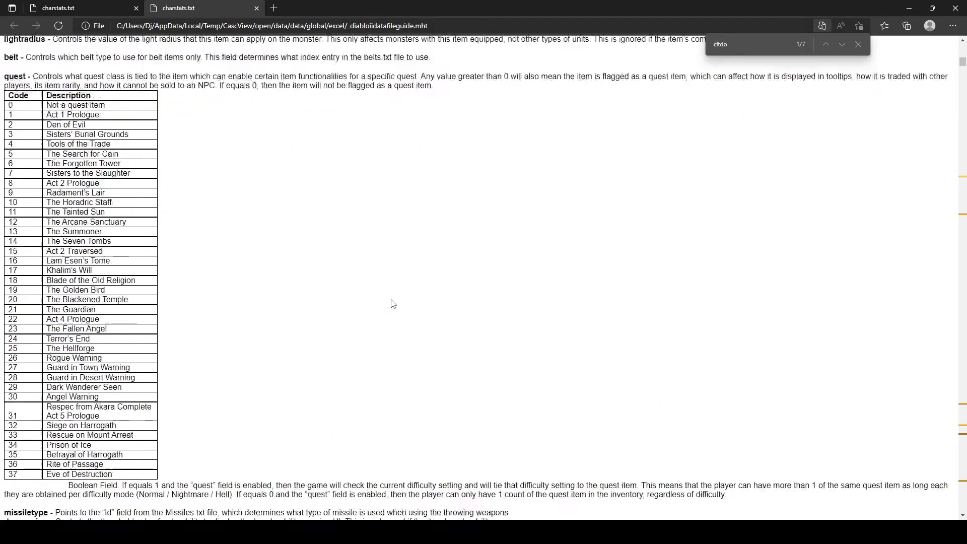
scroll(393, 304, down, 8)
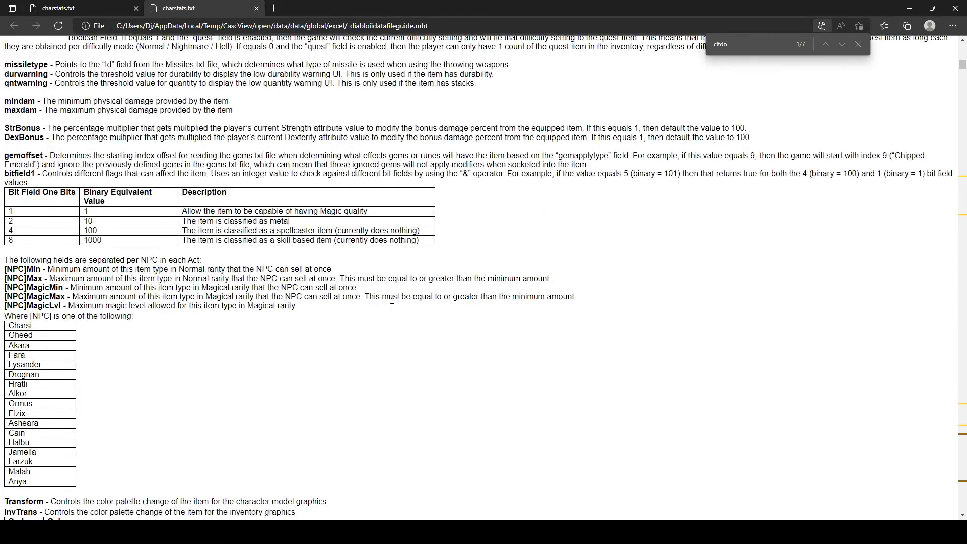
scroll(392, 300, up, 2)
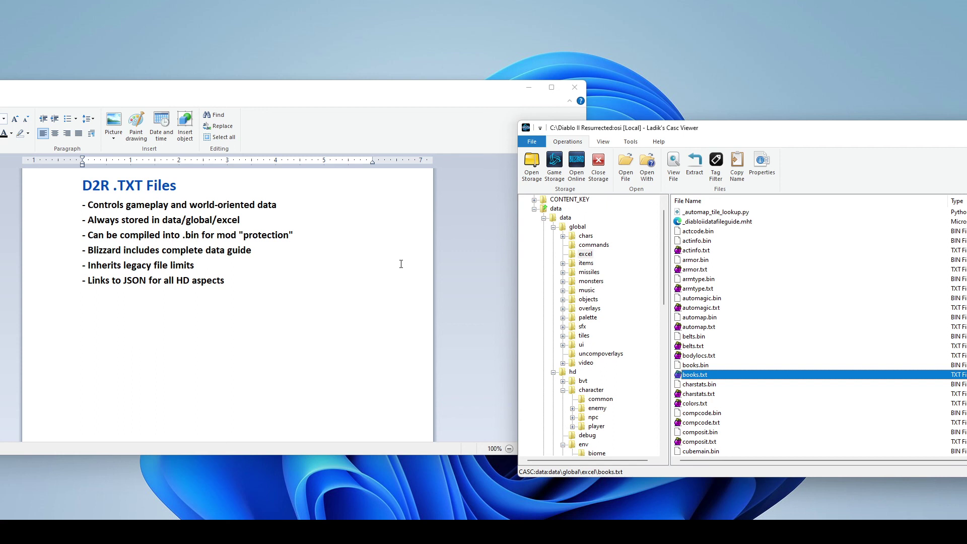
Return to WordPad's D2R .TXT Files notes, showing all six points over Casc Viewer
click(404, 323)
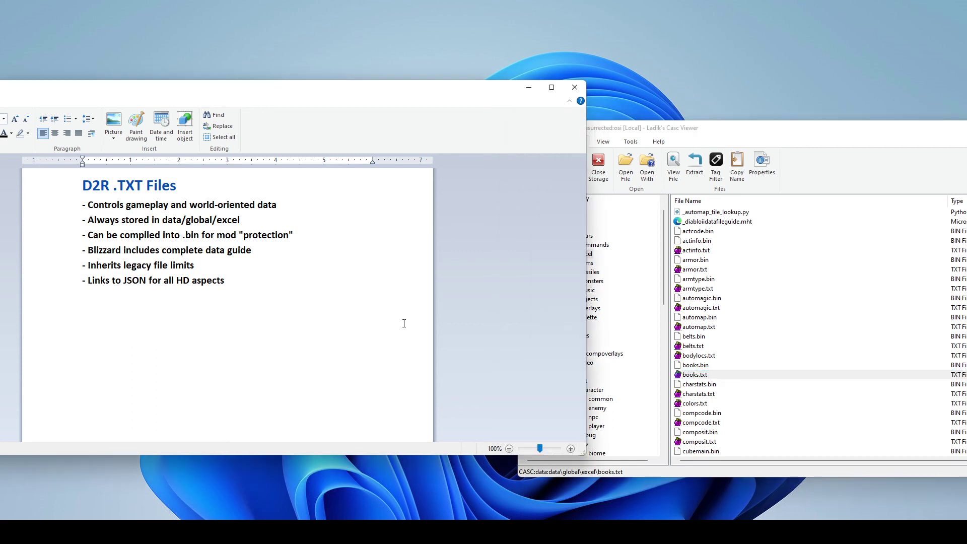